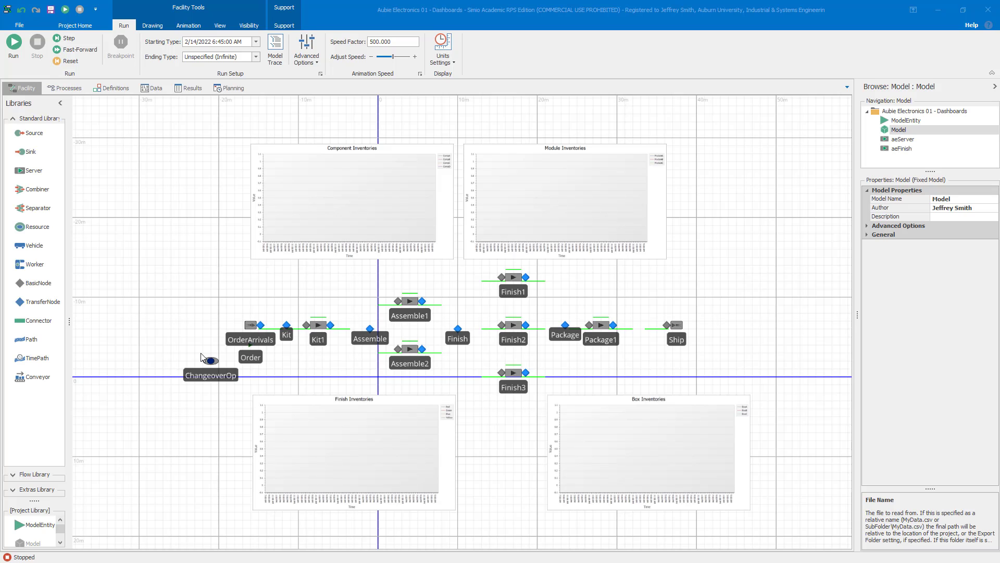
# - Zoom and pan the Facility view of the Aubie Electronics dashboards model
pyautogui.scroll(1, 761, 266)
pyautogui.scroll(-1, 761, 266)
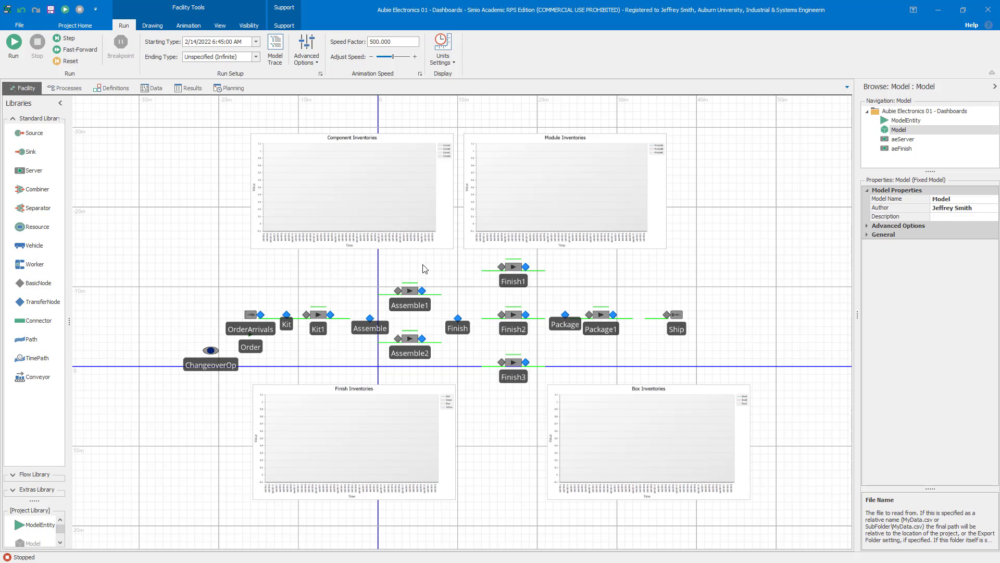
pyautogui.moveTo(705, 292); pyautogui.dragTo(699, 302)
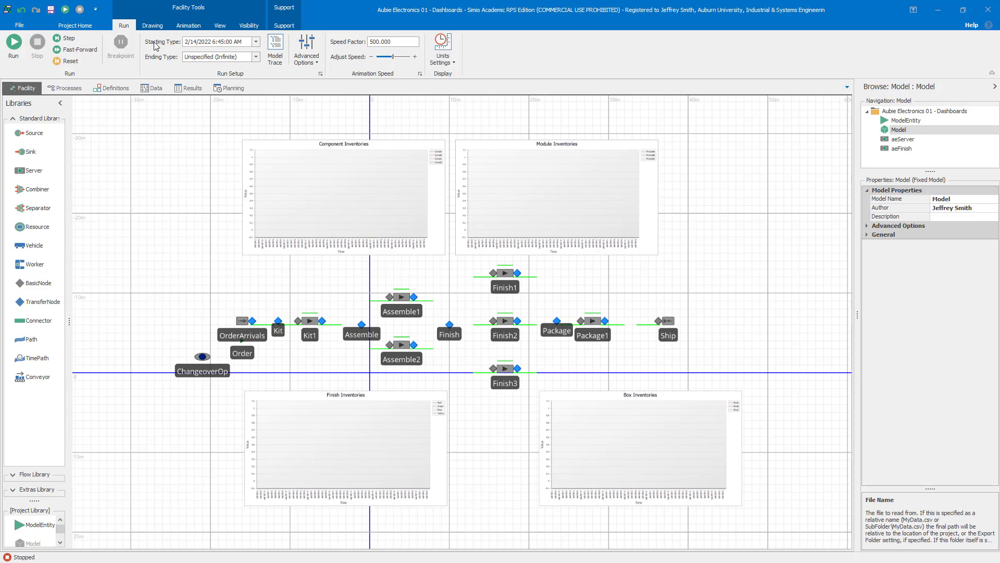
pyautogui.click(230, 90)
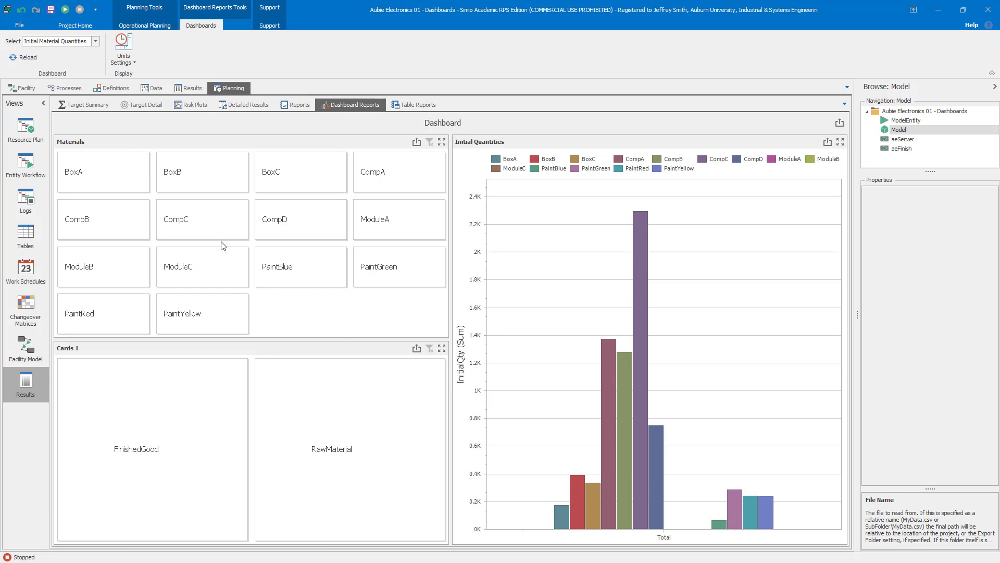
pyautogui.moveTo(588, 312)
pyautogui.click(170, 420)
pyautogui.click(318, 449)
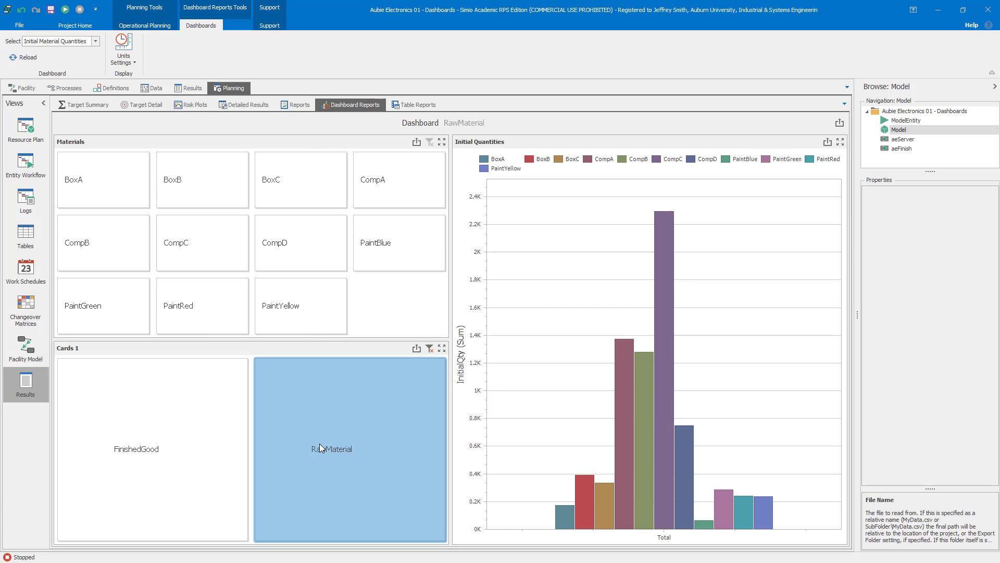
pyautogui.click(104, 181)
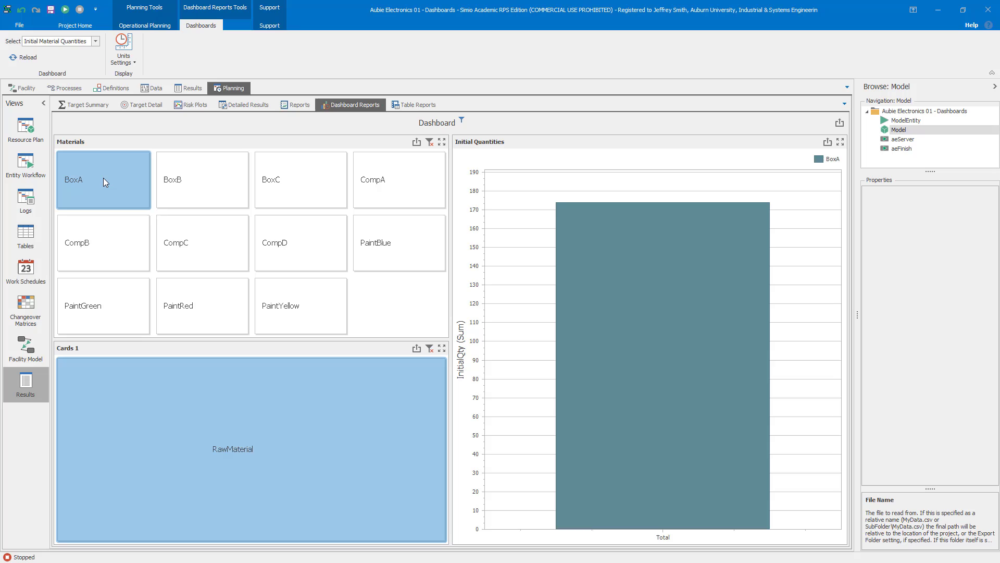
pyautogui.click(430, 349)
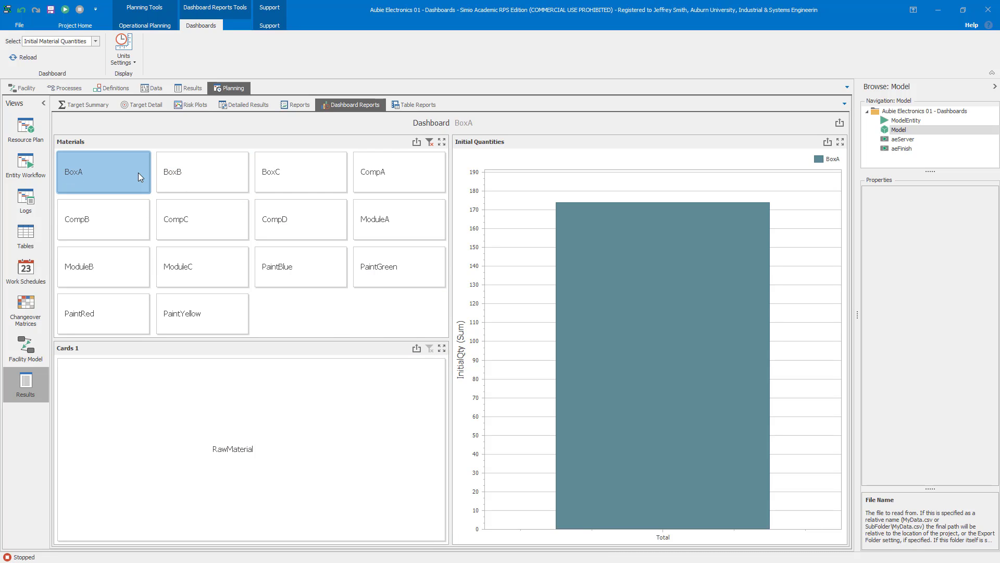
pyautogui.click(203, 178)
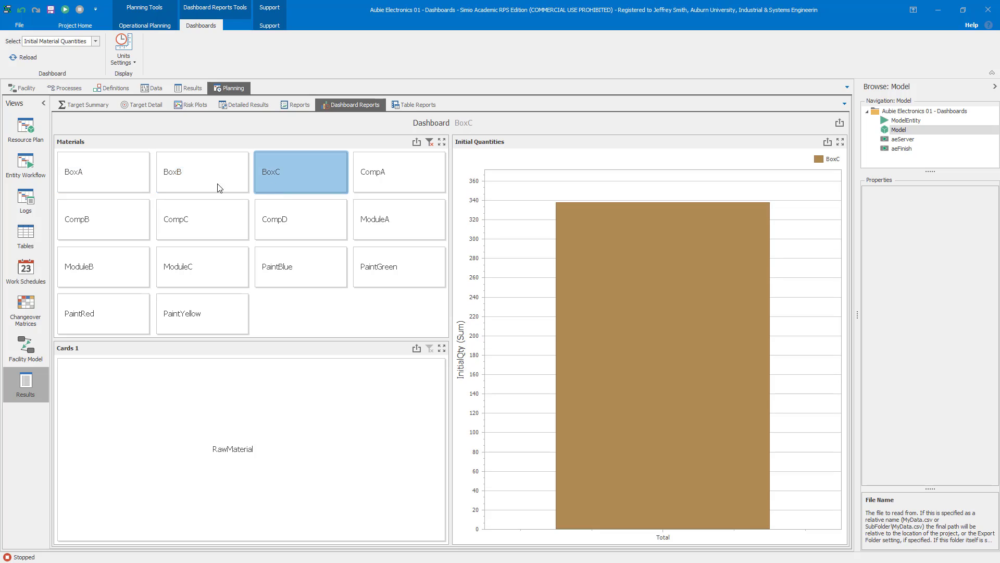
pyautogui.click(111, 164)
pyautogui.keyDown('ctrl'); pyautogui.click(200, 171); pyautogui.keyUp('ctrl')
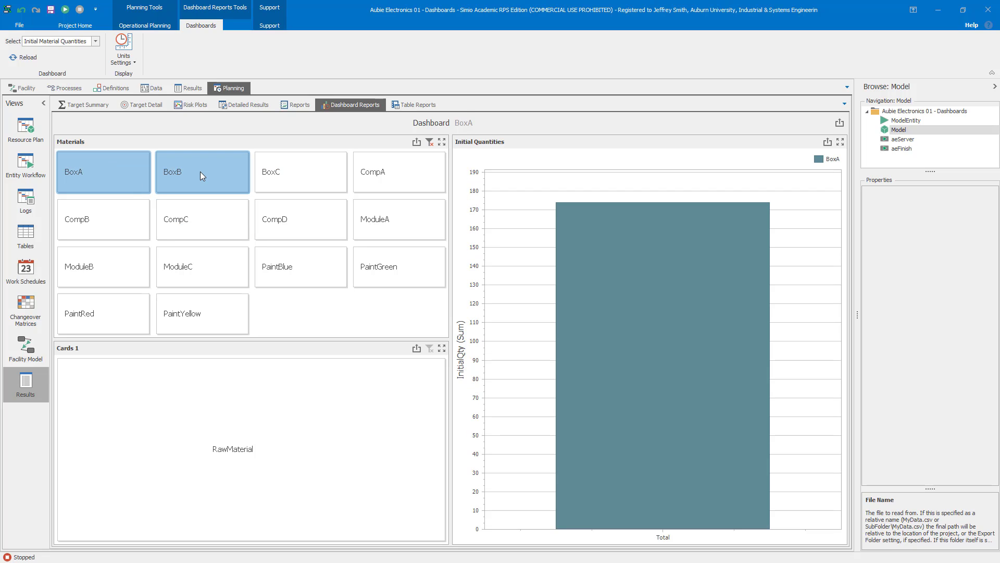
pyautogui.keyDown('ctrl'); pyautogui.click(295, 181); pyautogui.keyUp('ctrl')
pyautogui.keyDown('ctrl'); pyautogui.click(322, 271); pyautogui.keyUp('ctrl')
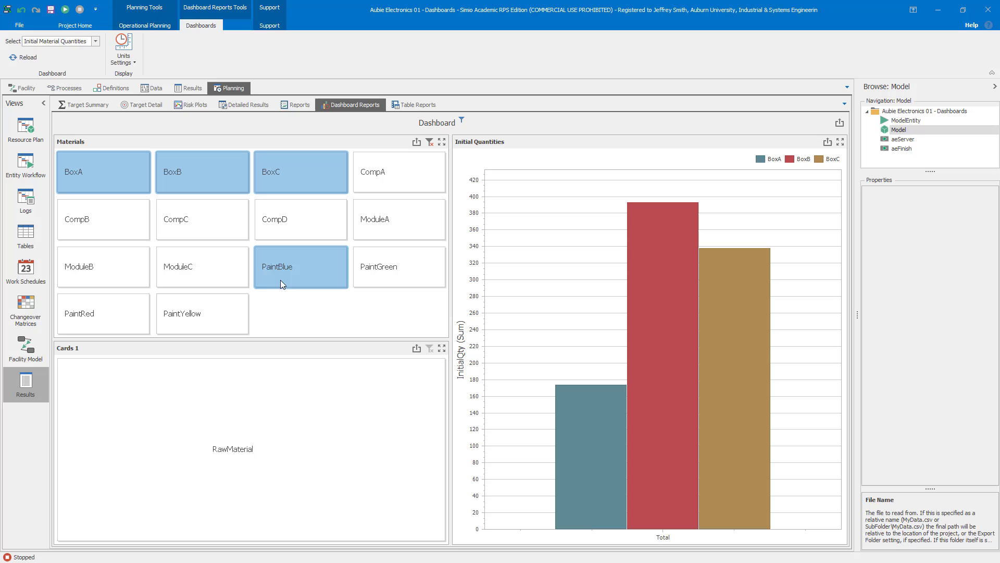
pyautogui.keyDown('ctrl'); pyautogui.click(280, 280); pyautogui.keyUp('ctrl')
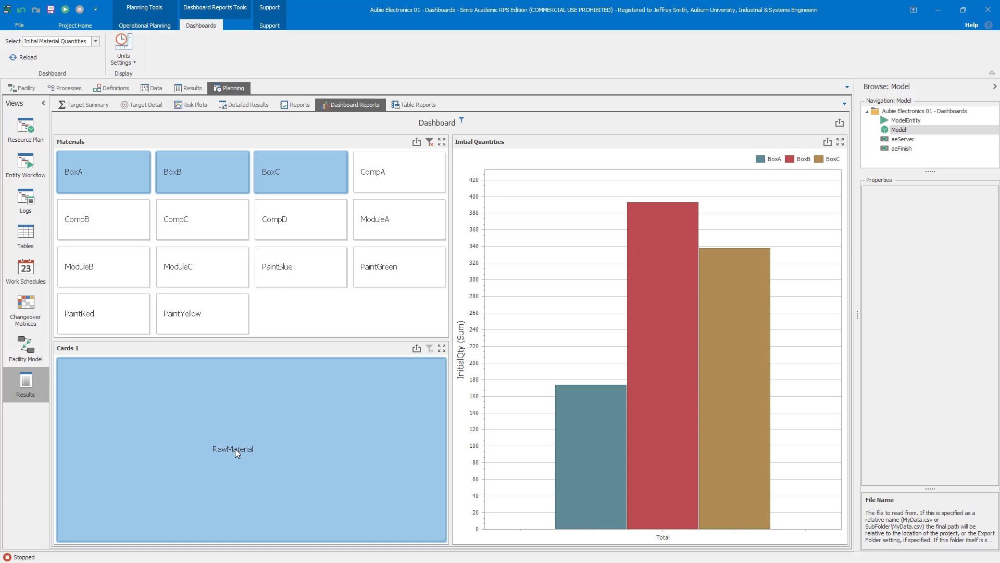
pyautogui.click(289, 263)
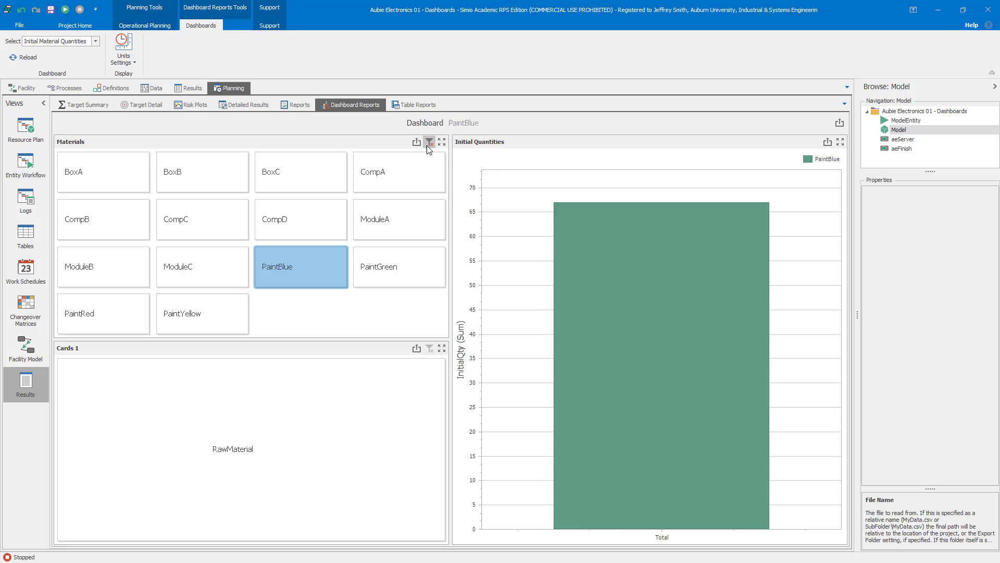
pyautogui.click(429, 142)
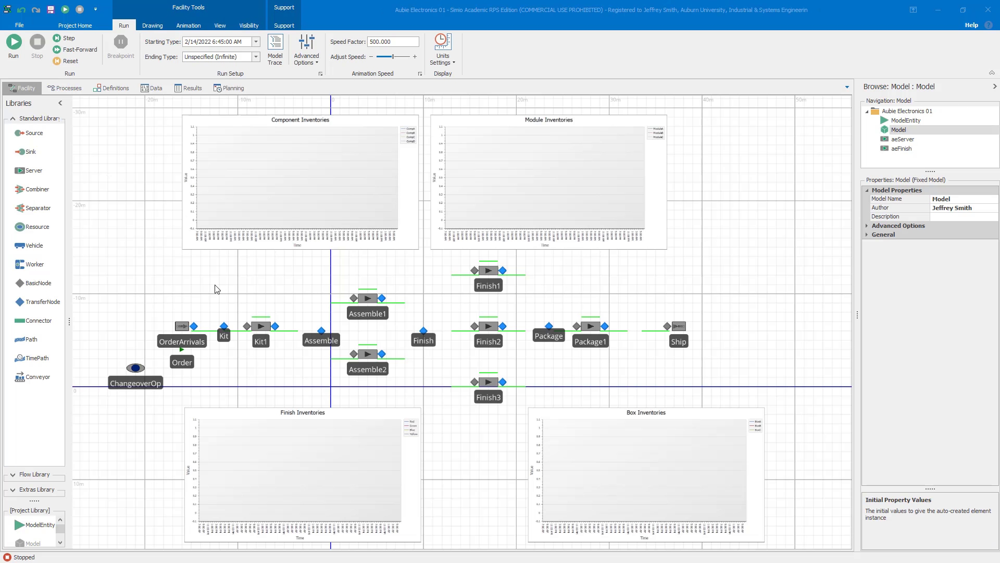
# - Show the Dispatch List in Planning's Dashboard Reports, then return to the Facility layout
pyautogui.moveTo(217, 286)
pyautogui.mouseDown()
pyautogui.moveTo(237, 290)
pyautogui.moveTo(228, 286)
pyautogui.mouseUp()
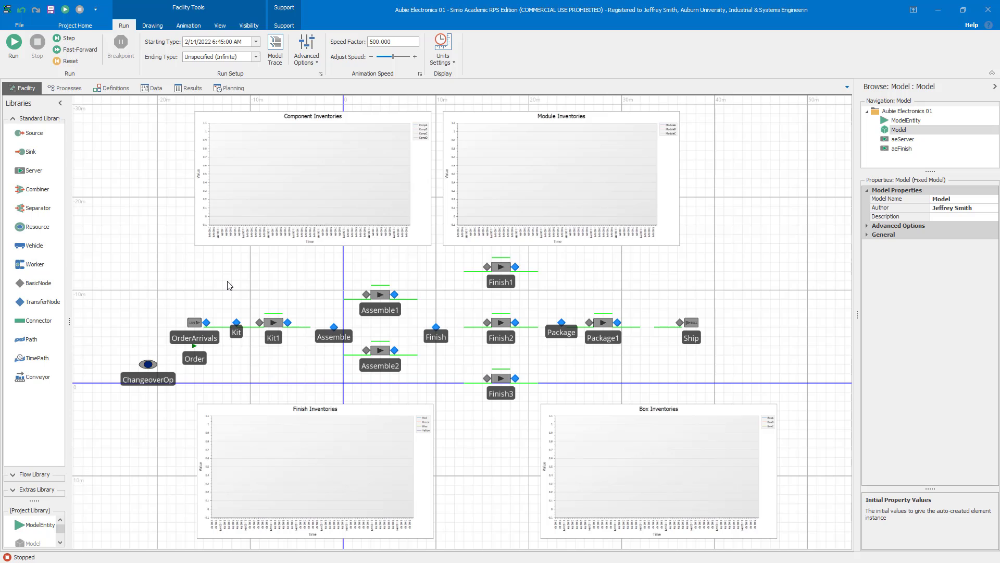
pyautogui.click(217, 89)
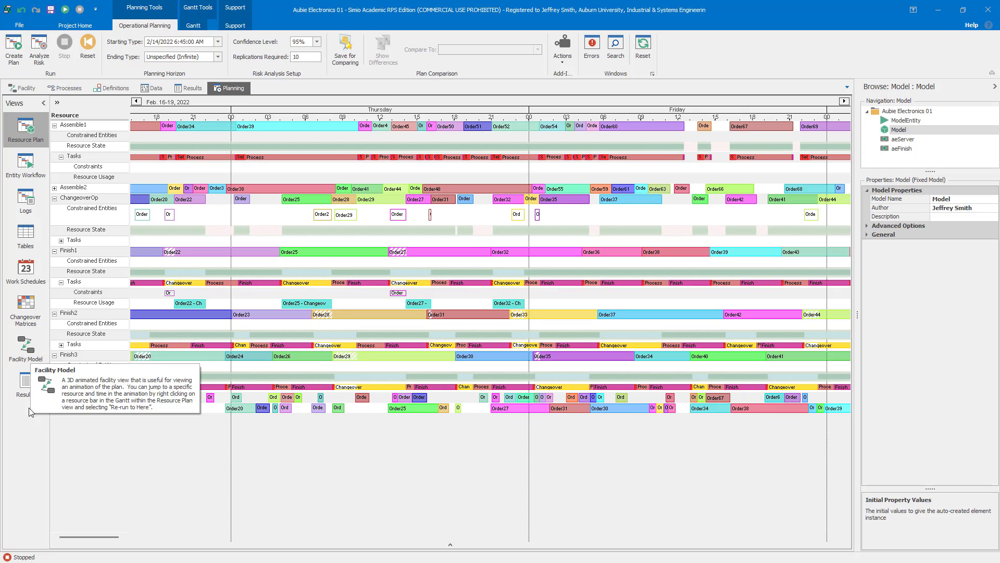
pyautogui.click(25, 384)
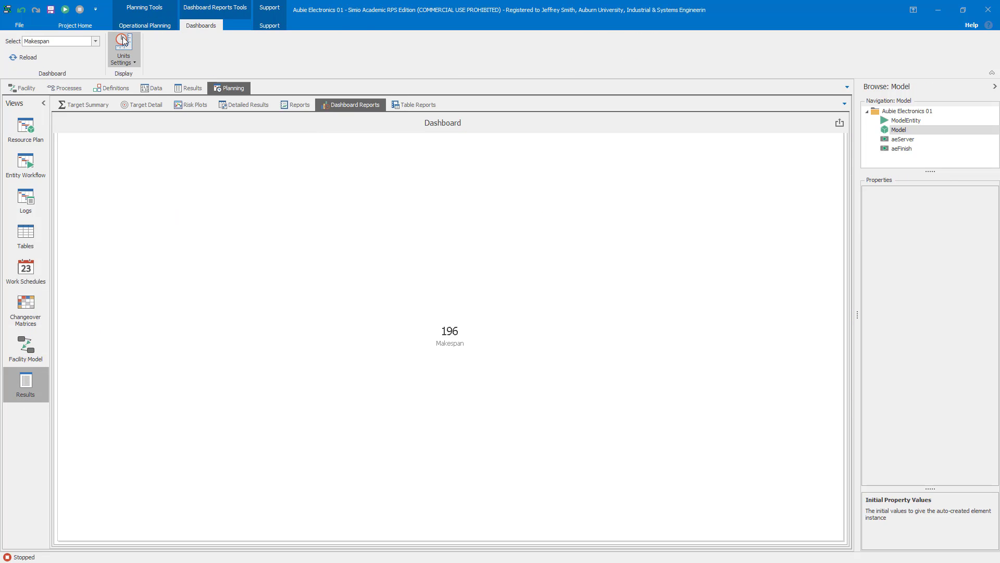
pyautogui.click(96, 42)
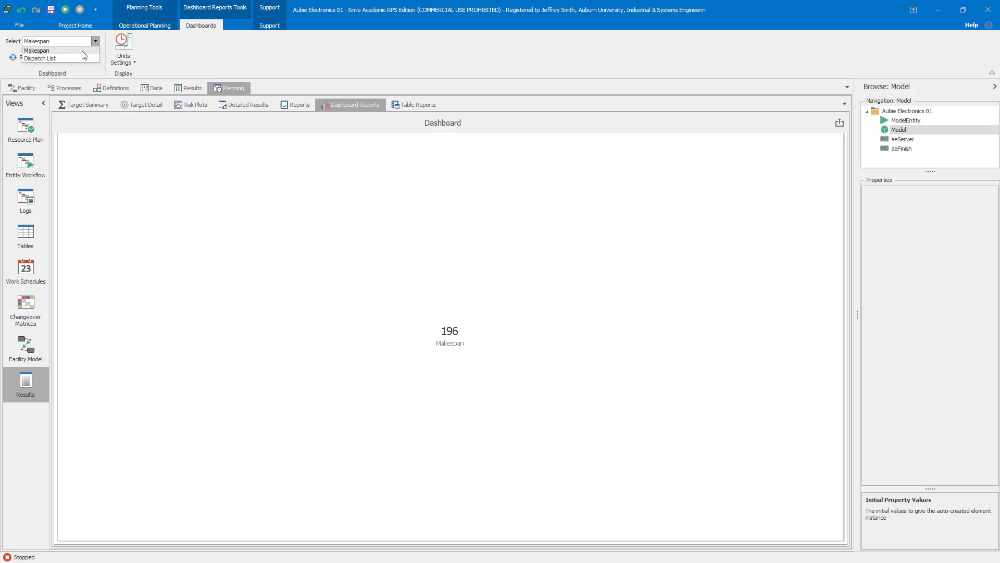
pyautogui.click(76, 59)
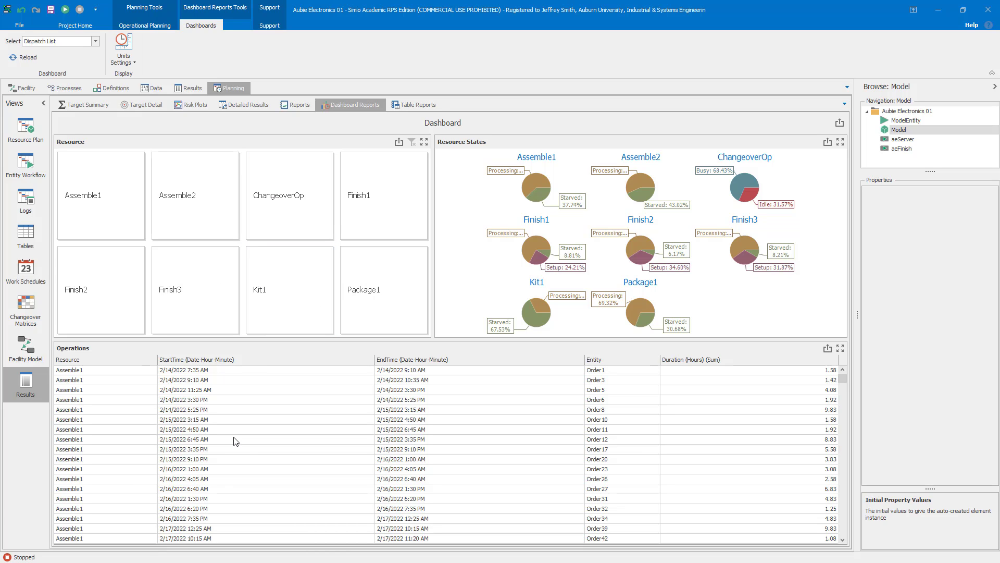
pyautogui.click(23, 89)
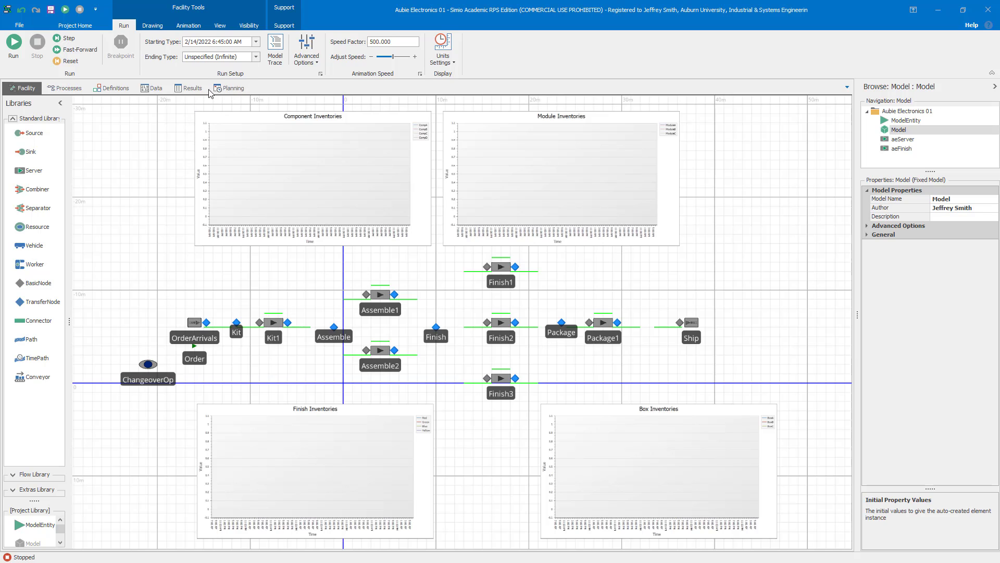
# - View Results Dashboard Reports and the Planning Resource Plan, then come back to Results
pyautogui.click(195, 88)
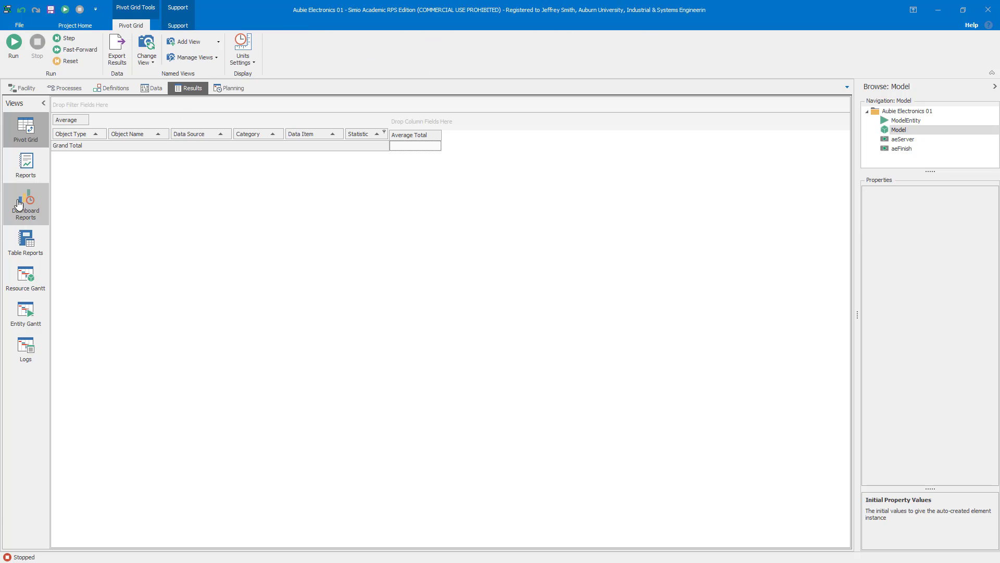
pyautogui.click(30, 204)
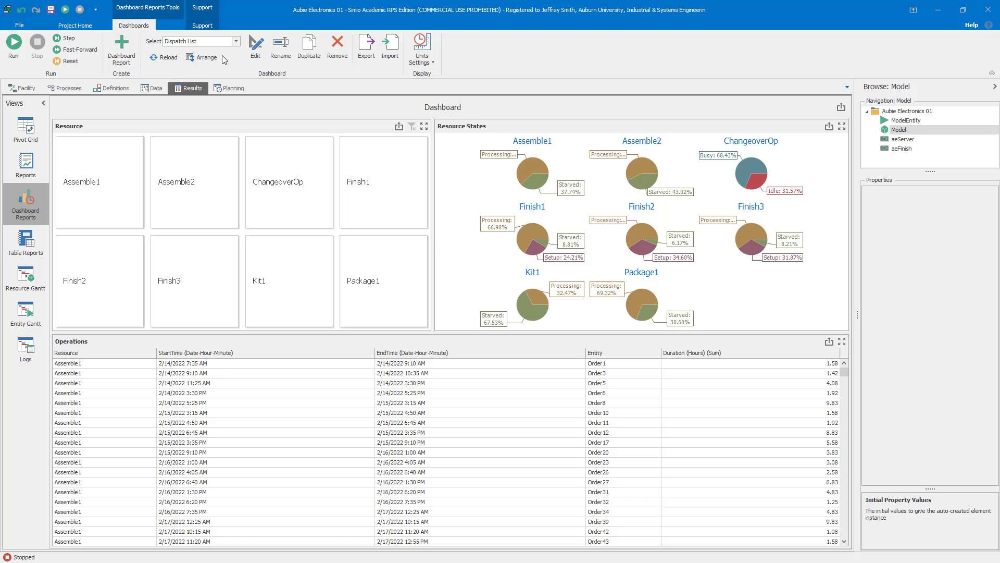
pyautogui.click(230, 88)
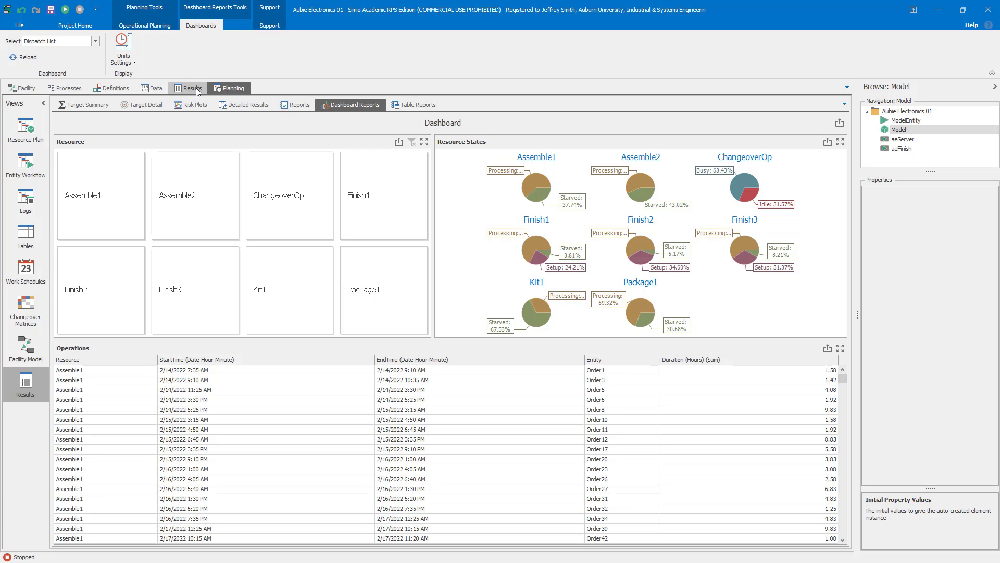
pyautogui.click(26, 130)
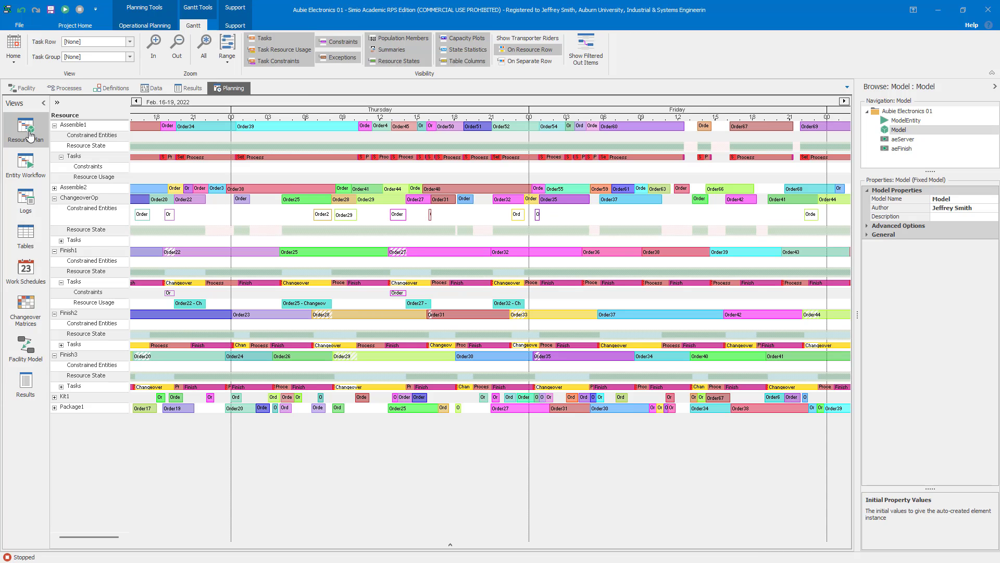
pyautogui.click(191, 90)
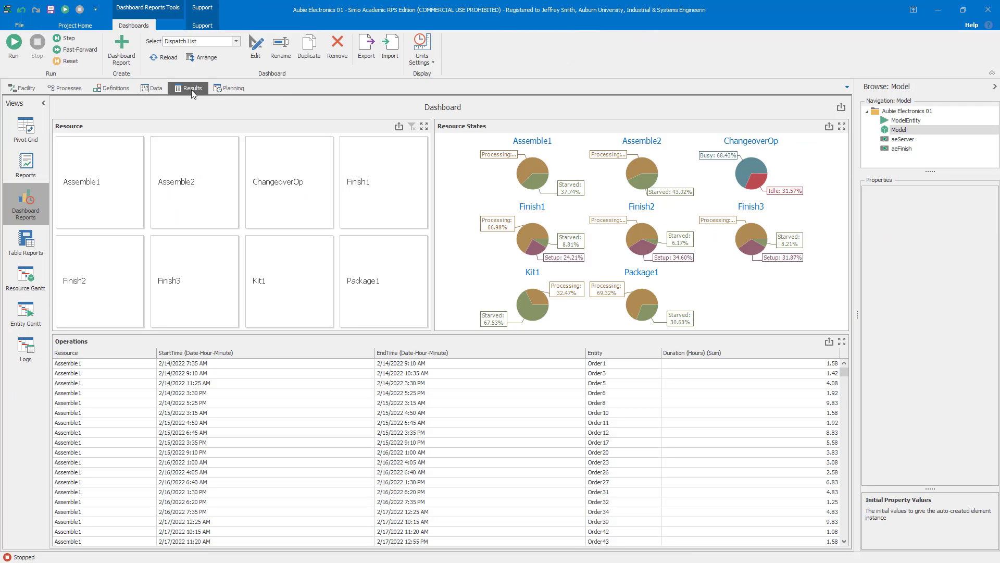
# - Create a new dashboard named 'Initial Material Quantity' and enlarge its designer window
pyautogui.click(116, 48)
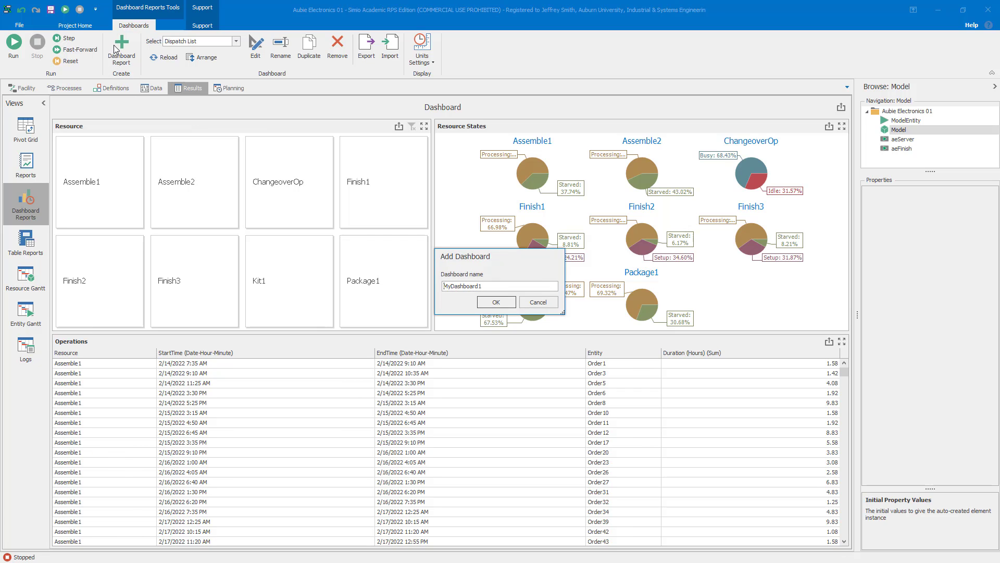
pyautogui.doubleClick(509, 288)
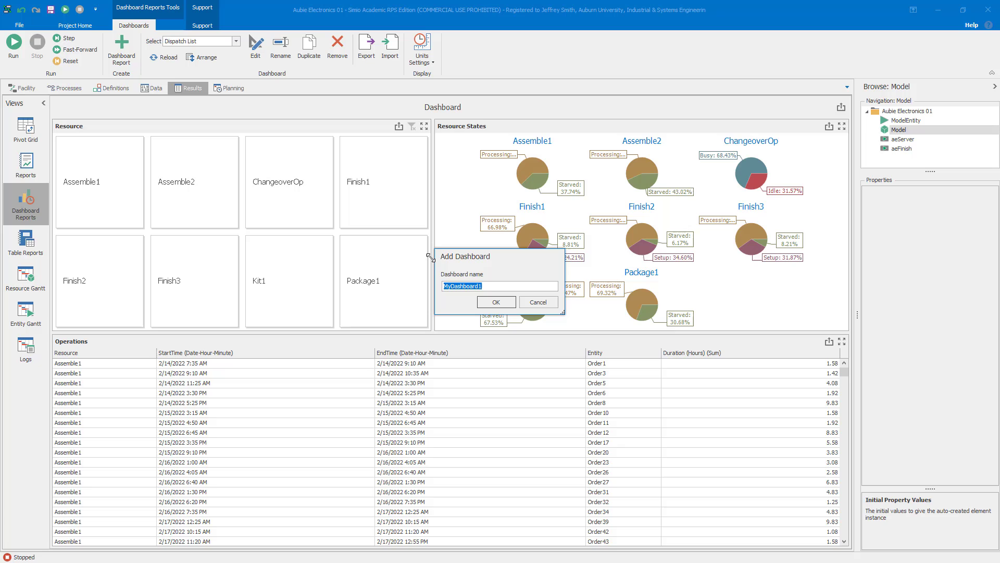
pyautogui.write('Initial Material Quantity')
pyautogui.press('Return')
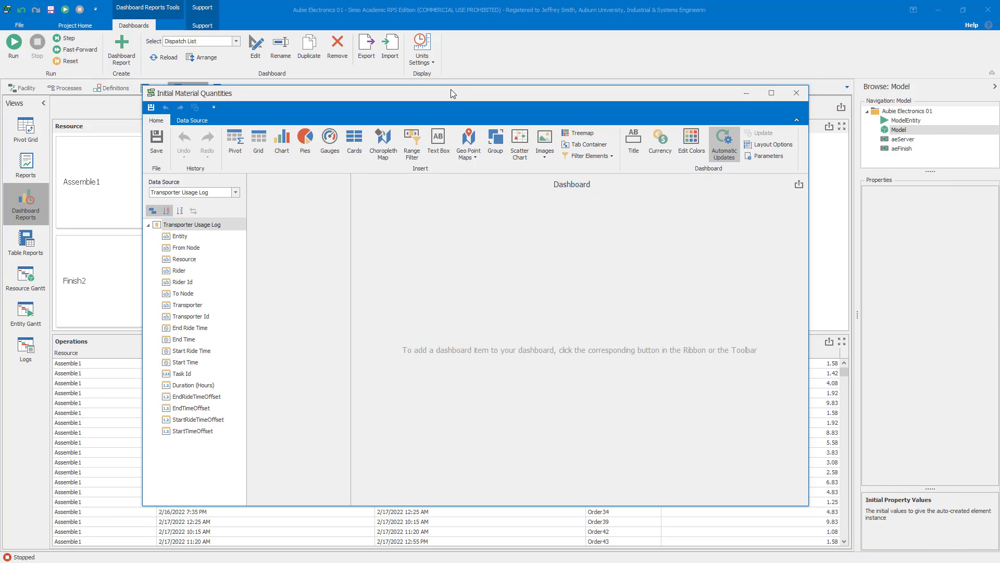
pyautogui.moveTo(451, 89); pyautogui.dragTo(431, 67)
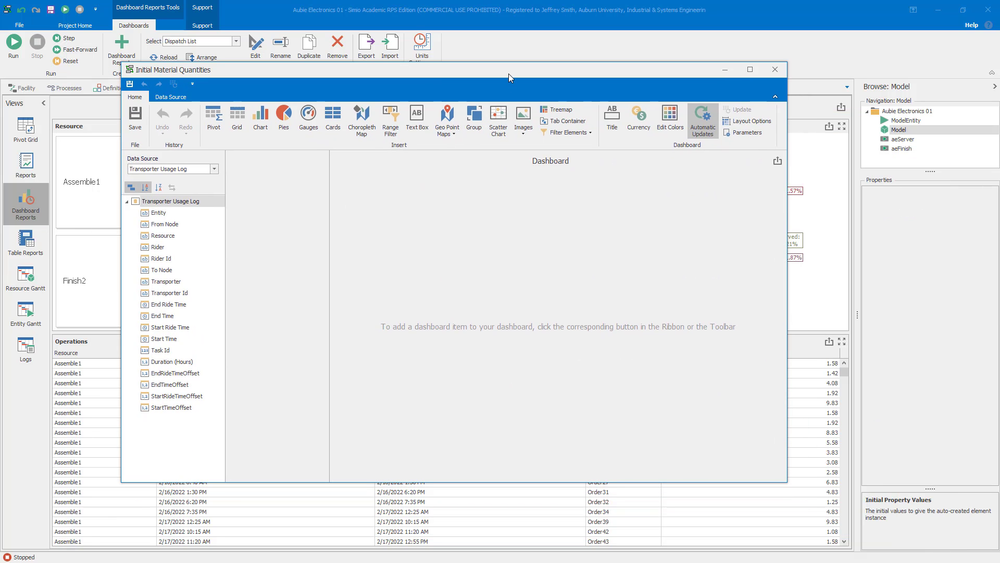
pyautogui.moveTo(508, 74); pyautogui.dragTo(509, 50)
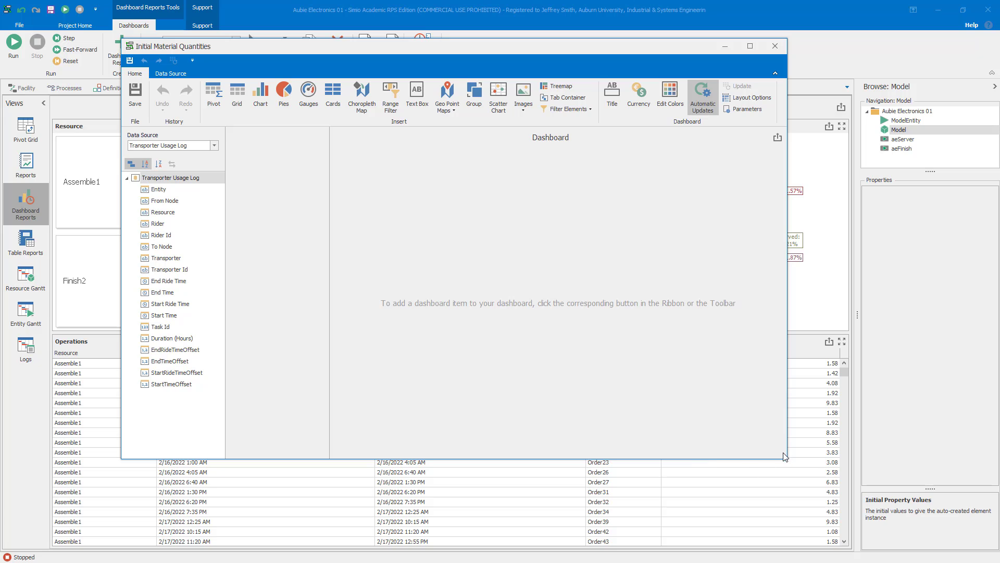
pyautogui.moveTo(786, 457); pyautogui.dragTo(820, 487)
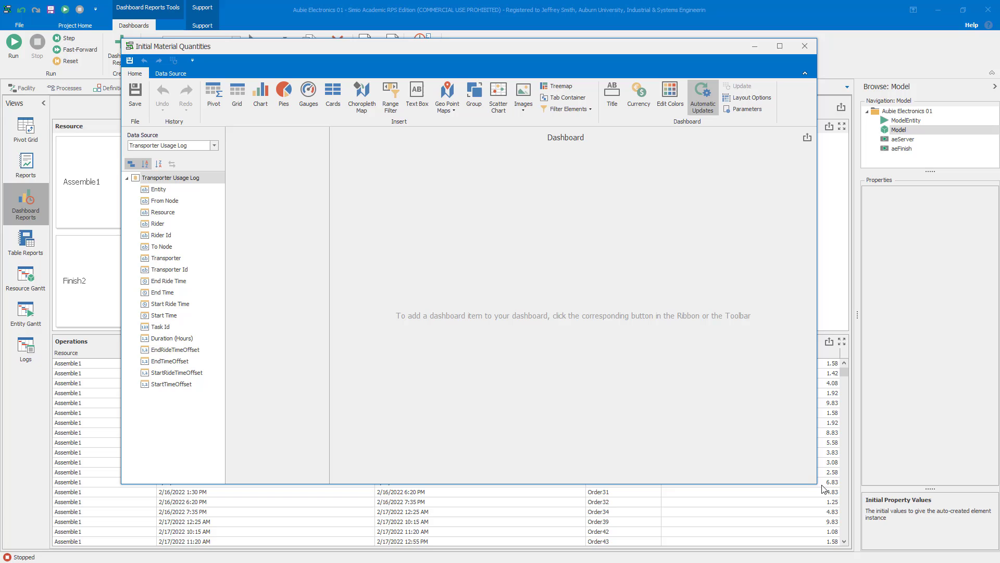
# - Set the dashboard's data source to Table.Materials
pyautogui.click(214, 146)
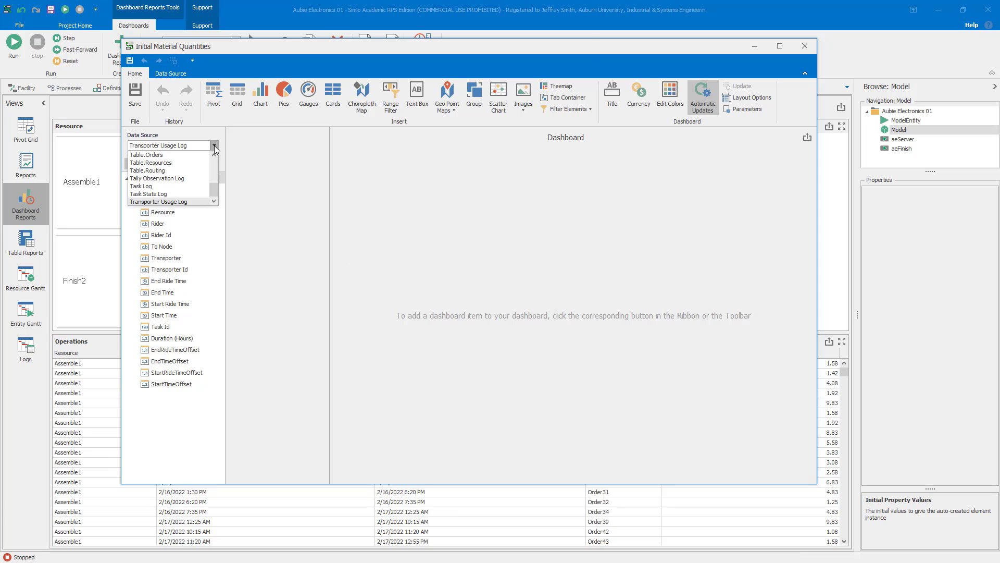
pyautogui.scroll(4, 182, 185)
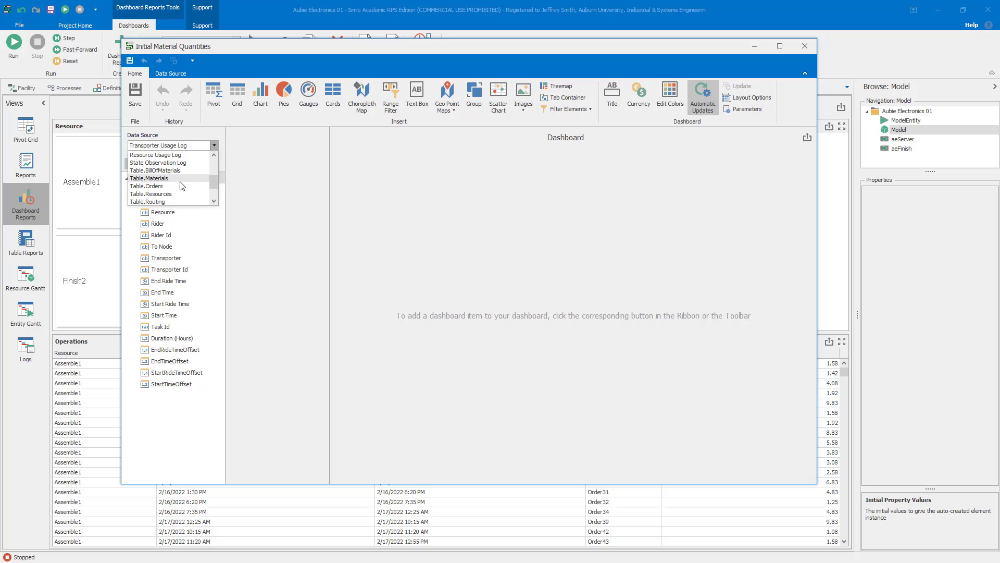
pyautogui.click(181, 180)
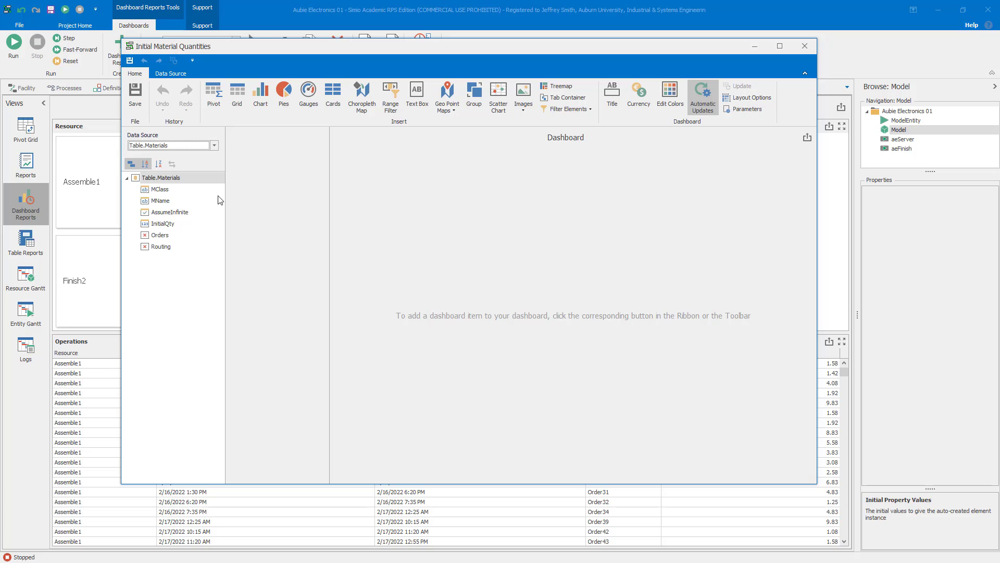
pyautogui.moveTo(455, 49); pyautogui.dragTo(448, 54)
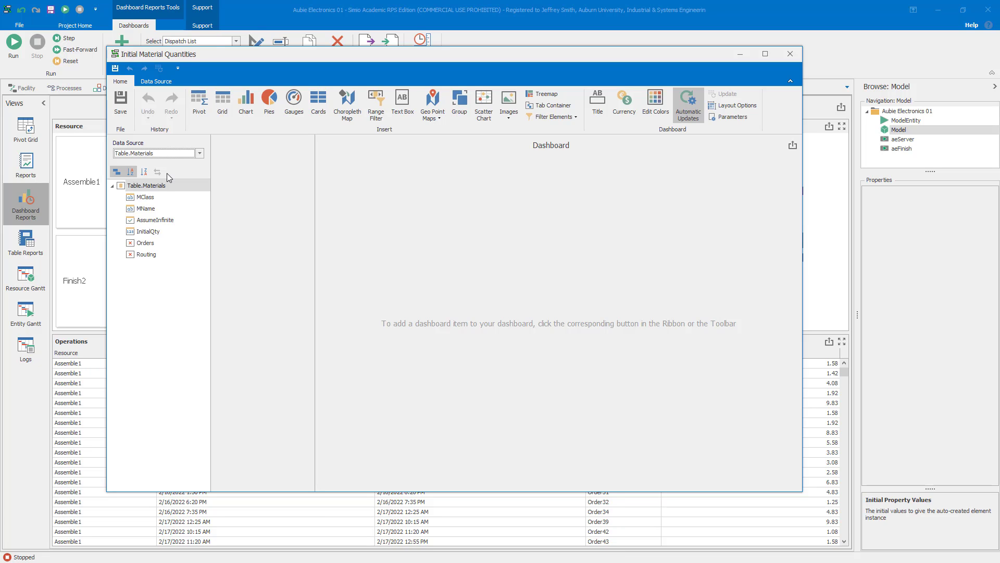
# - Add a Cards item and a Chart item, deleting the unwanted Pies item
pyautogui.click(319, 99)
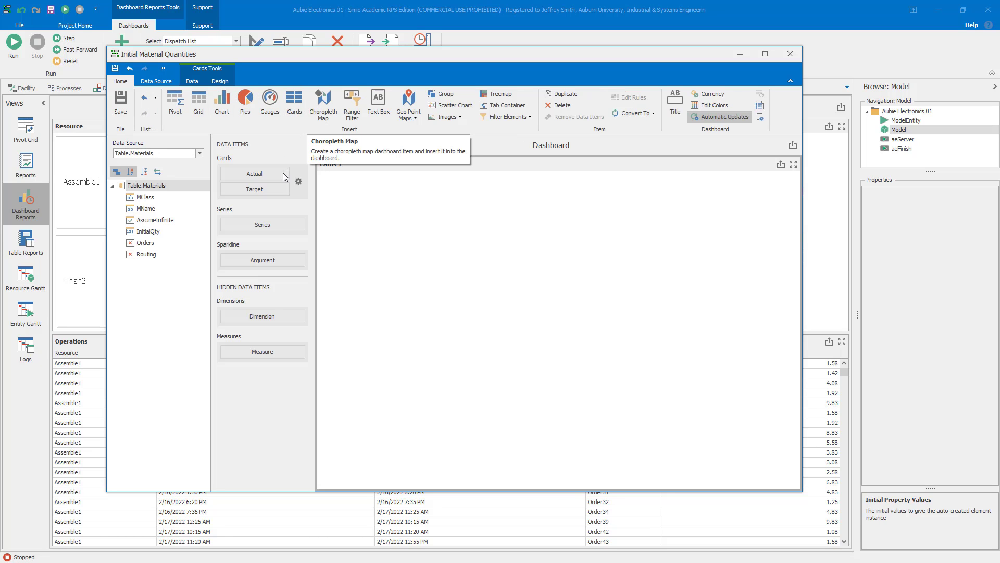
pyautogui.click(245, 99)
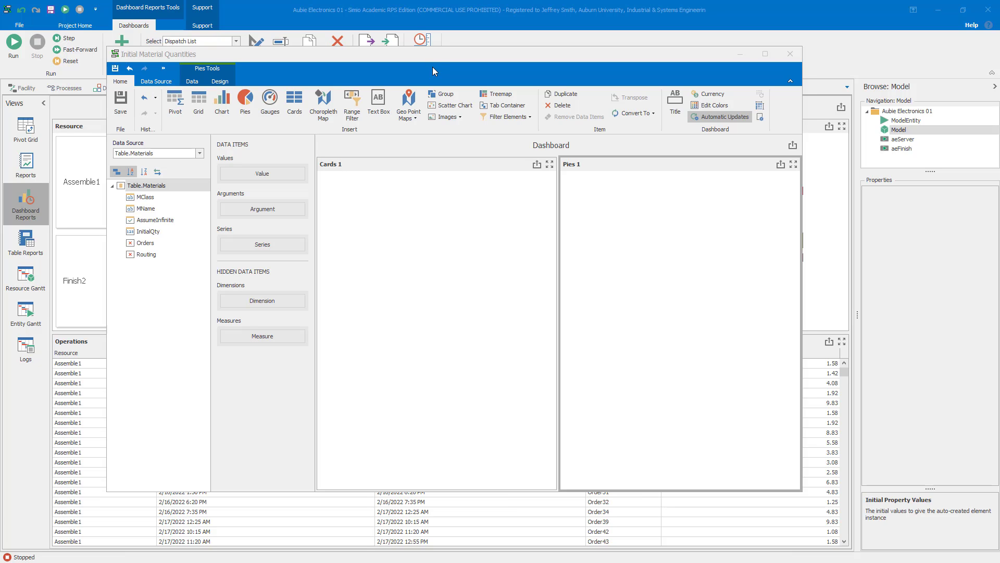
pyautogui.moveTo(433, 52); pyautogui.dragTo(438, 58)
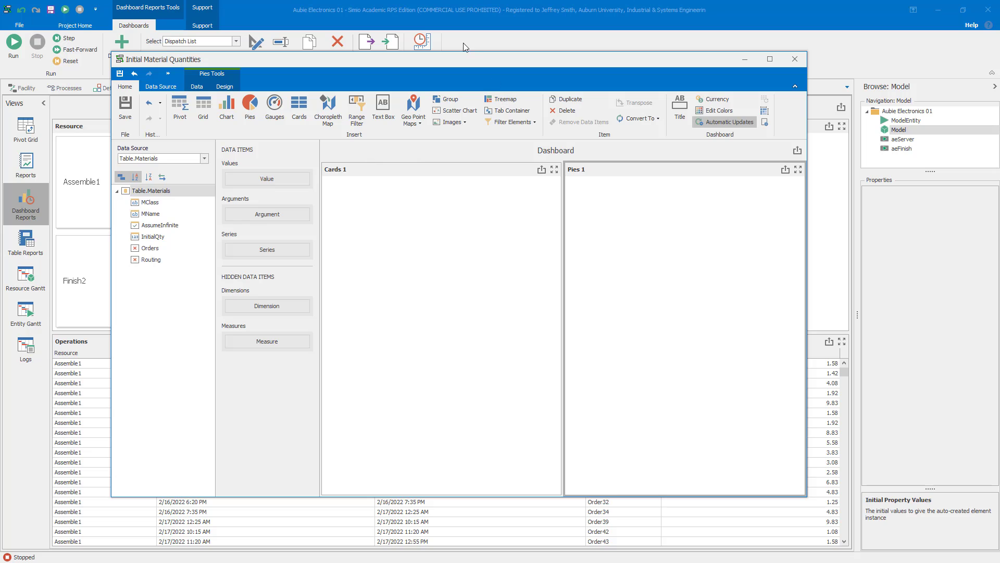
pyautogui.moveTo(479, 59); pyautogui.dragTo(455, 46)
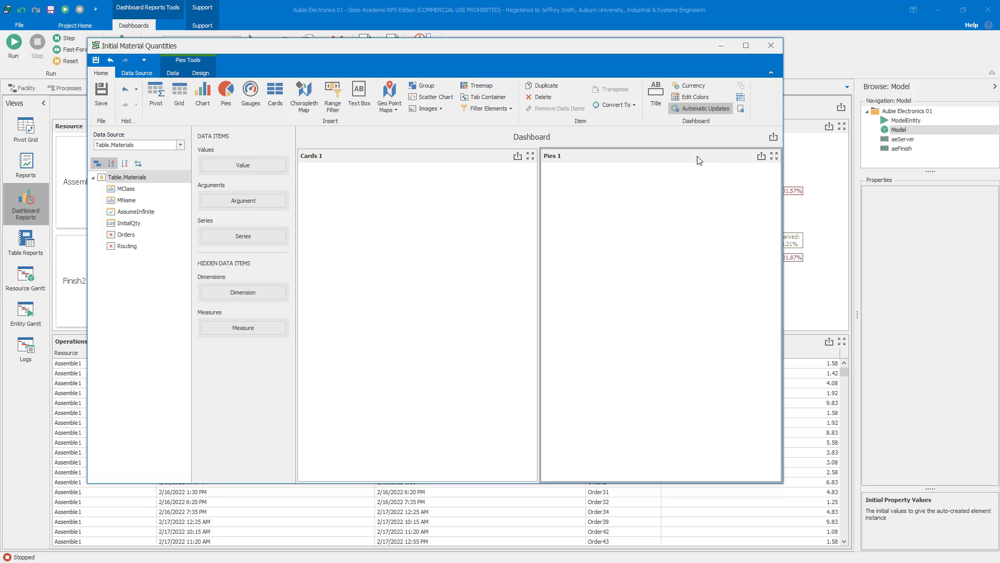
pyautogui.press('Delete')
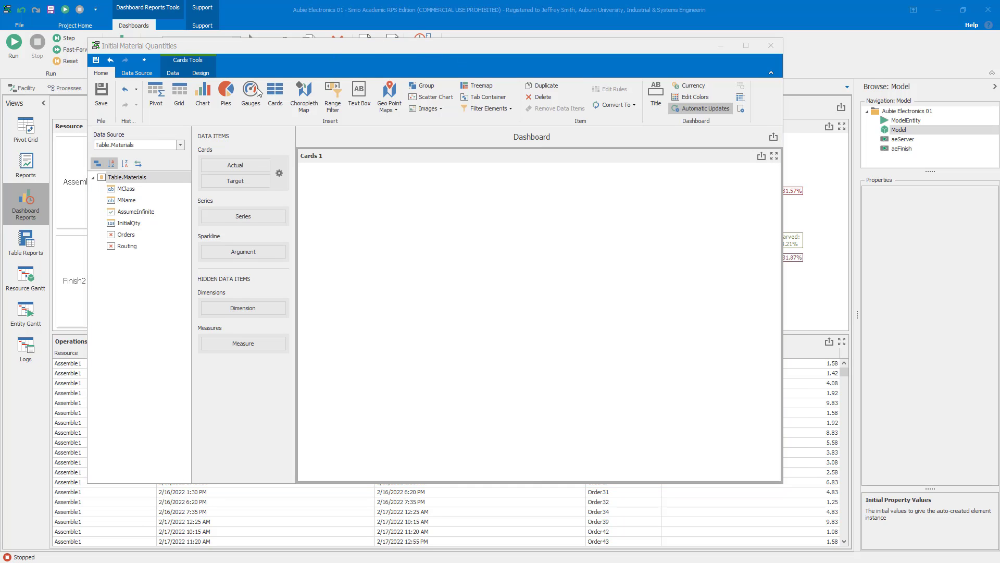
pyautogui.click(203, 95)
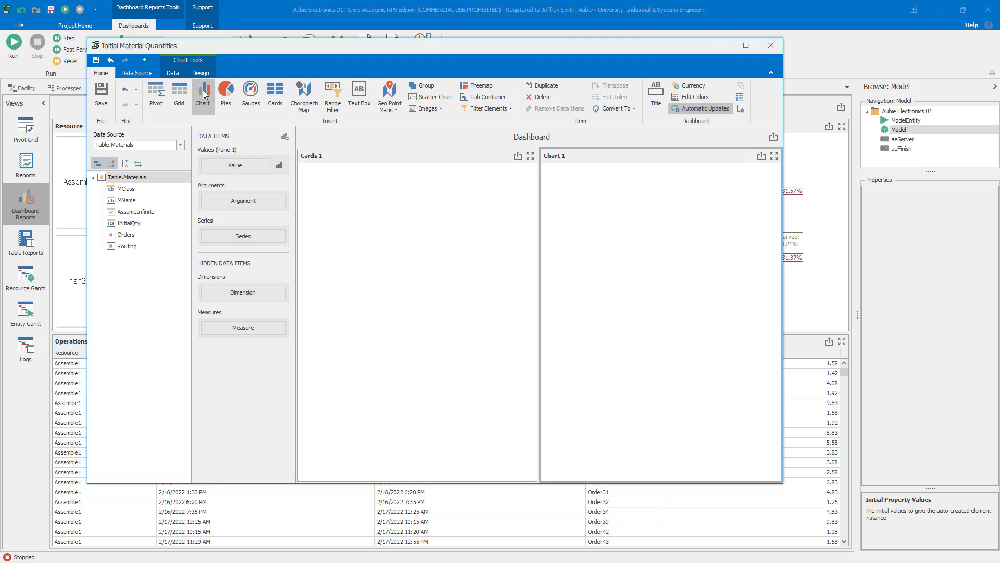
pyautogui.click(380, 159)
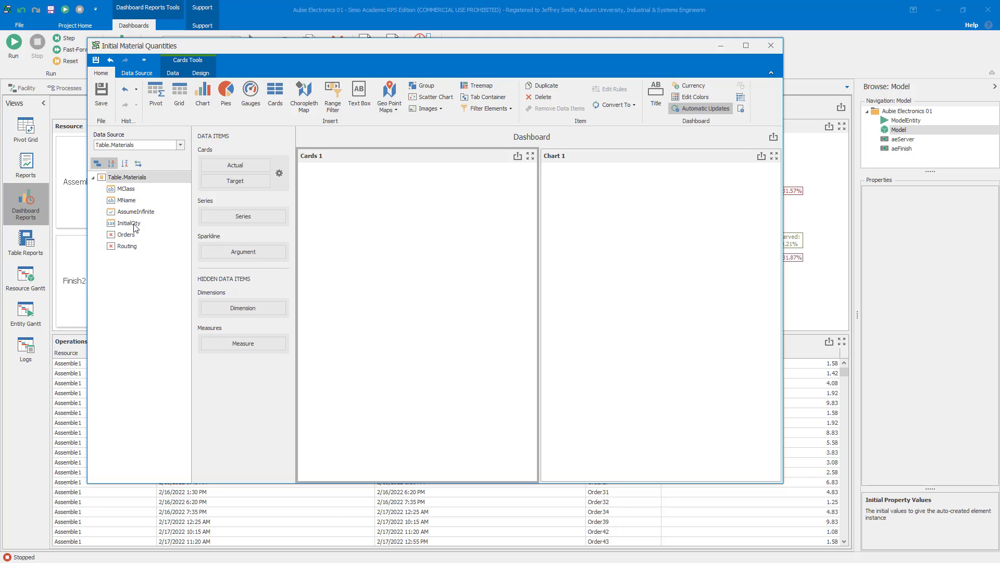
# - Bind the cards to summed InitialQty, use Compact title-only layout, series by MName
pyautogui.moveTo(134, 223); pyautogui.dragTo(229, 167)
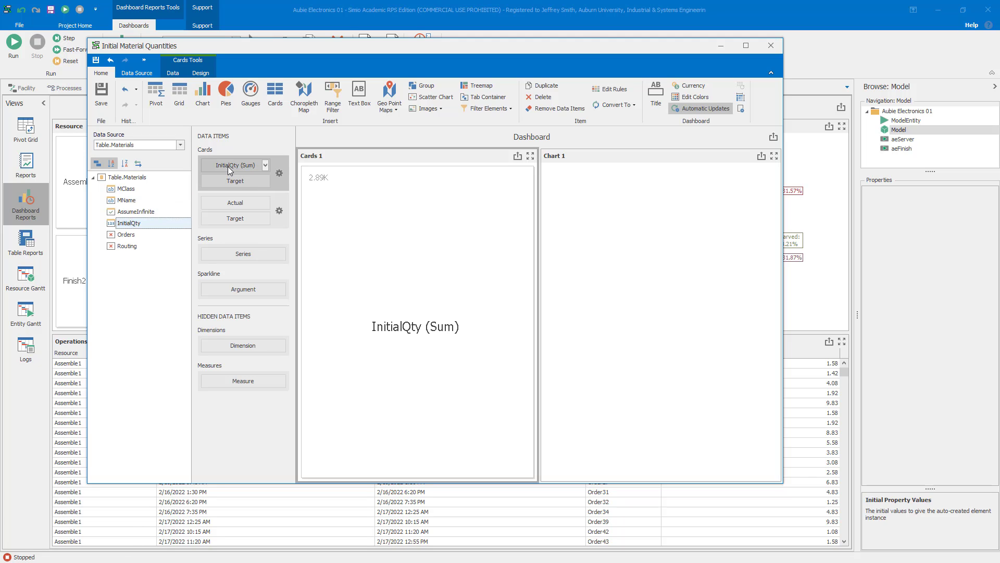
pyautogui.click(281, 176)
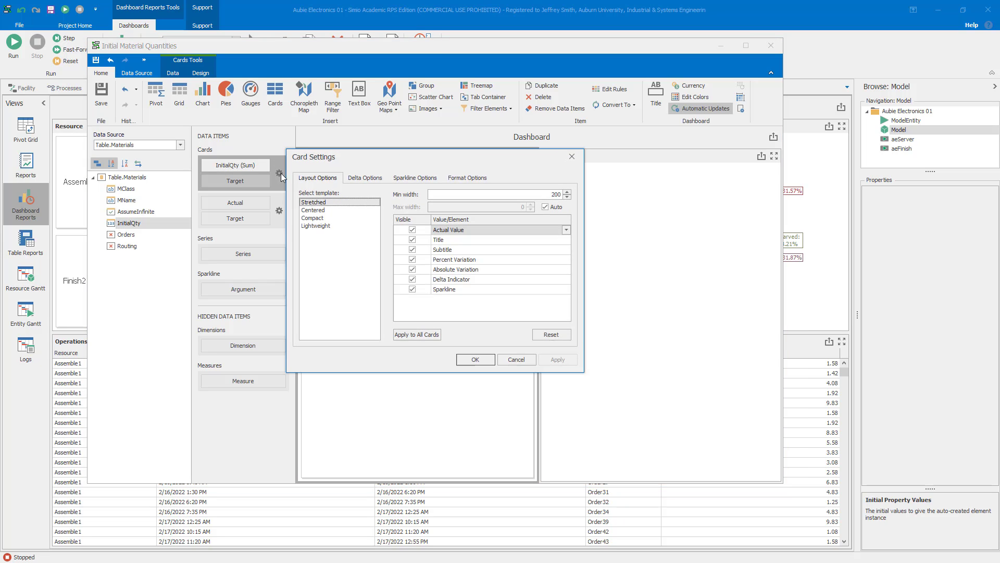
pyautogui.click(320, 219)
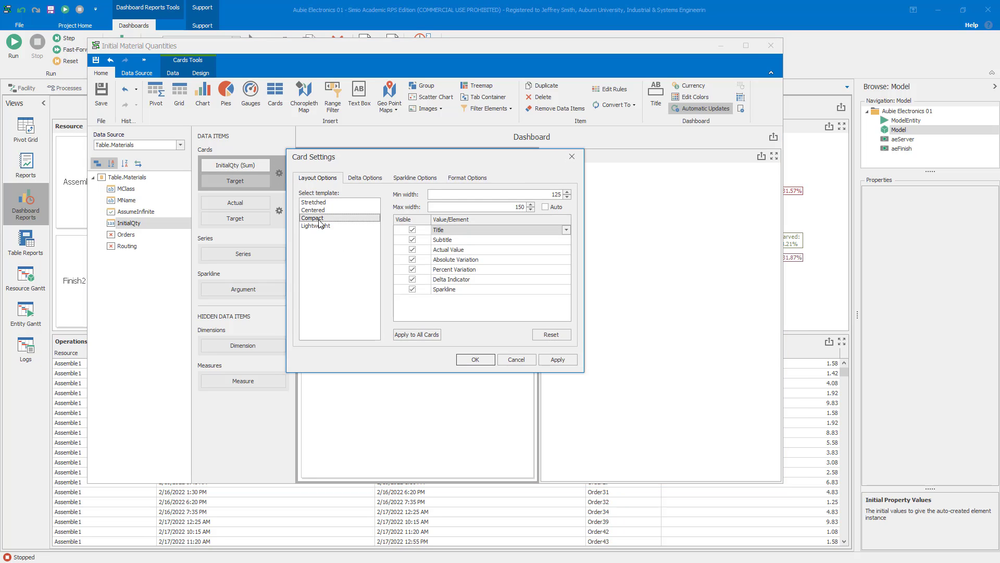
pyautogui.click(412, 250)
pyautogui.click(412, 260)
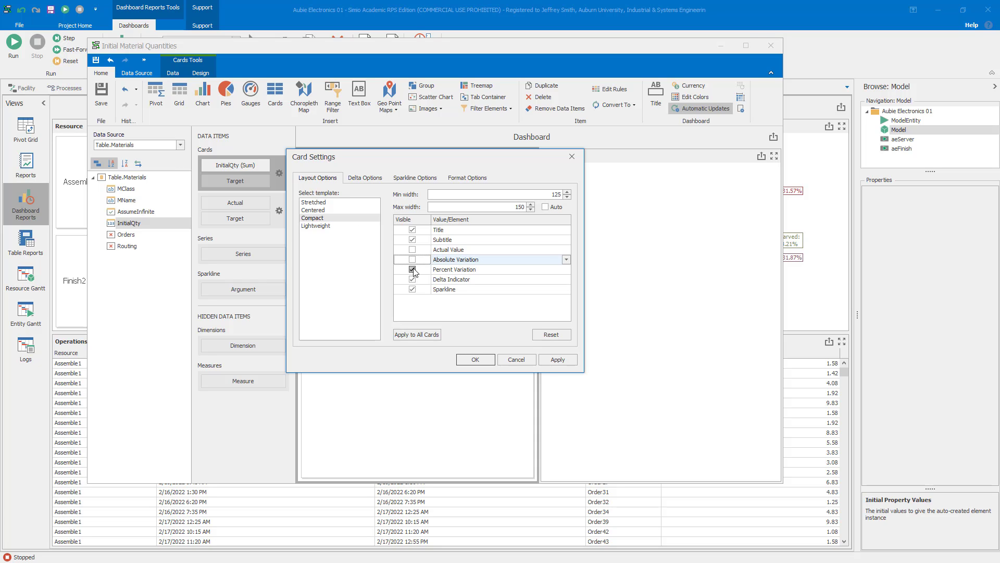
pyautogui.click(412, 270)
pyautogui.click(412, 279)
pyautogui.click(412, 289)
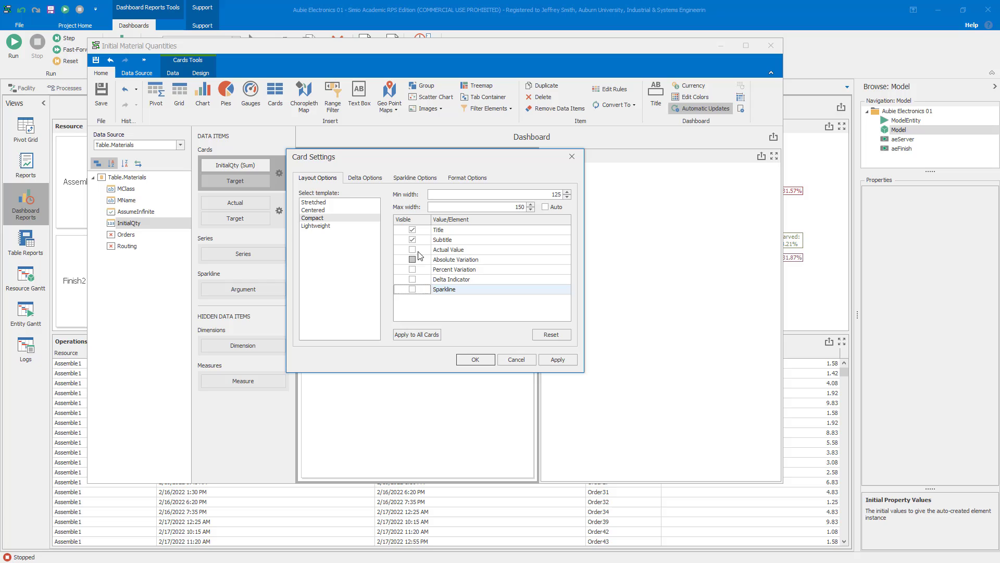
pyautogui.click(412, 240)
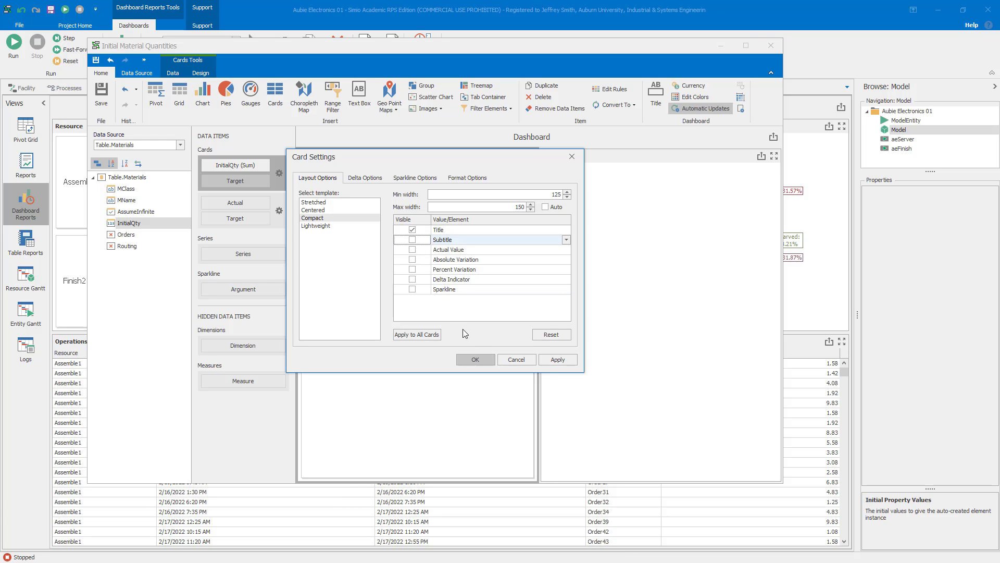
pyautogui.click(477, 360)
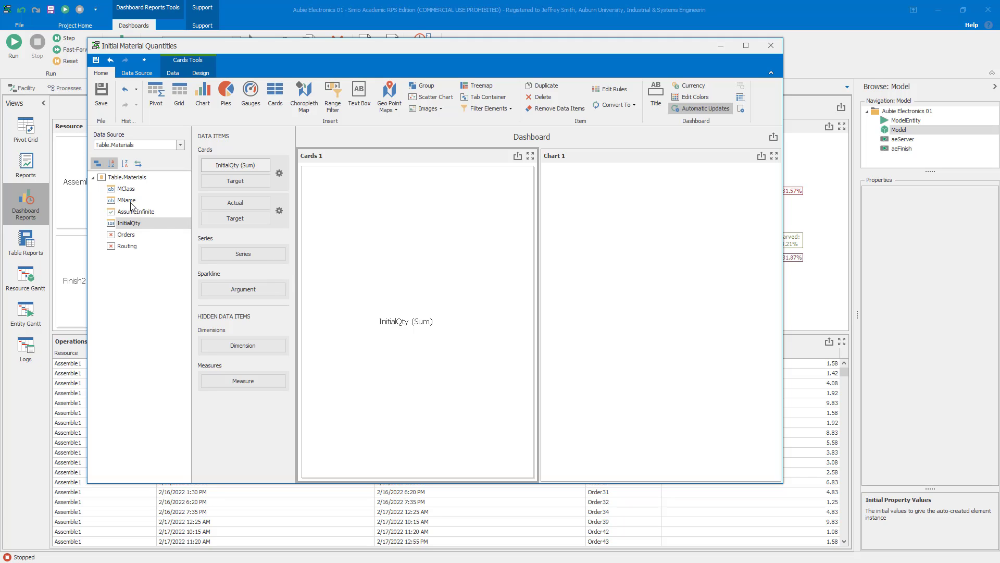
pyautogui.moveTo(126, 200); pyautogui.dragTo(238, 258)
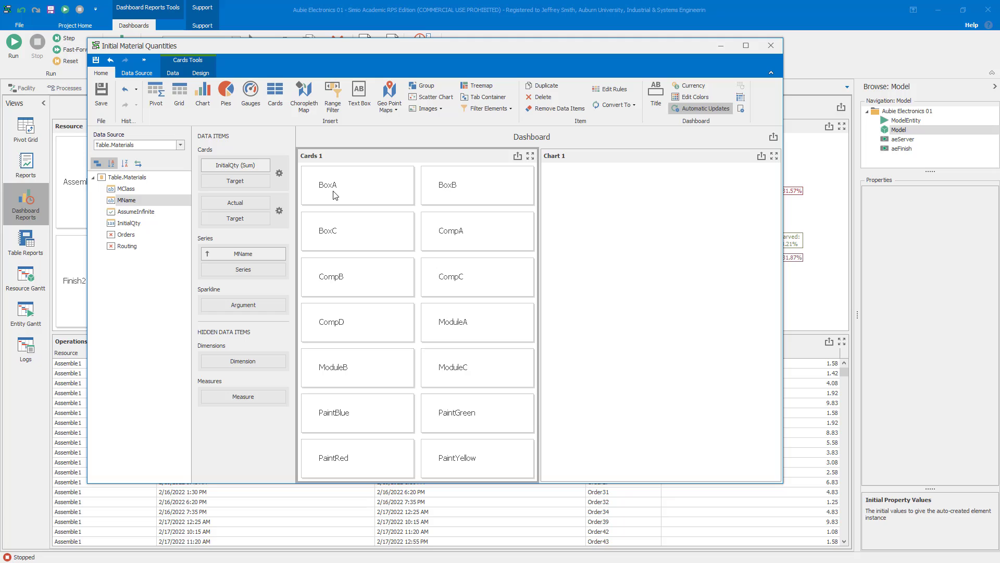
# - Rename Cards 1 to 'Materials' and enable Multiple Master Filter on it
pyautogui.rightClick(397, 157)
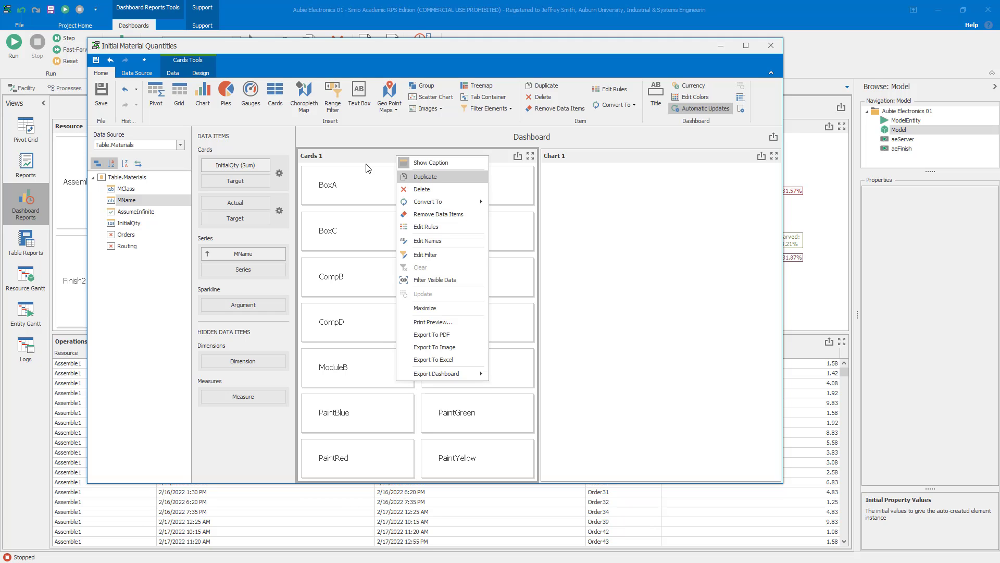
pyautogui.rightClick(355, 155)
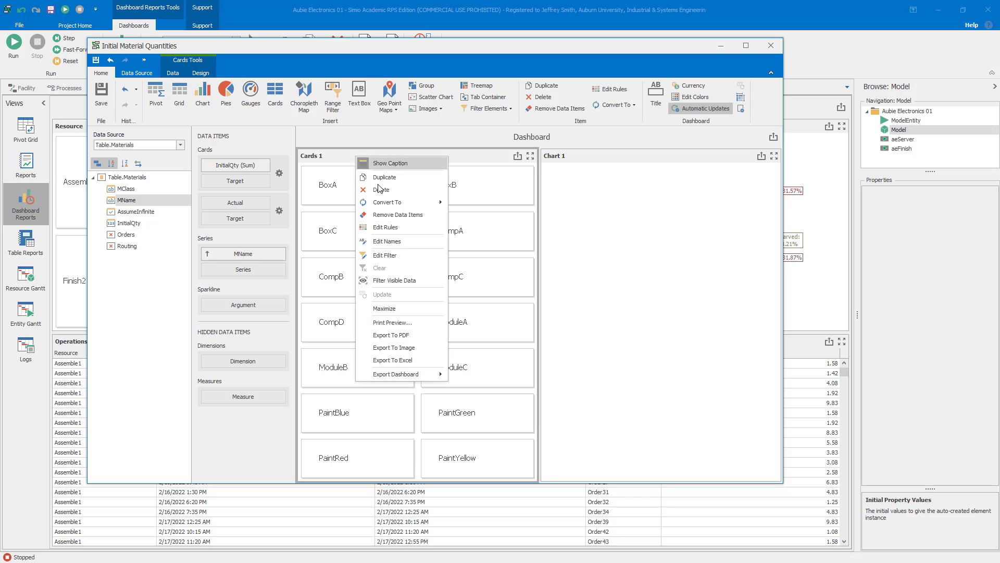
pyautogui.click(402, 242)
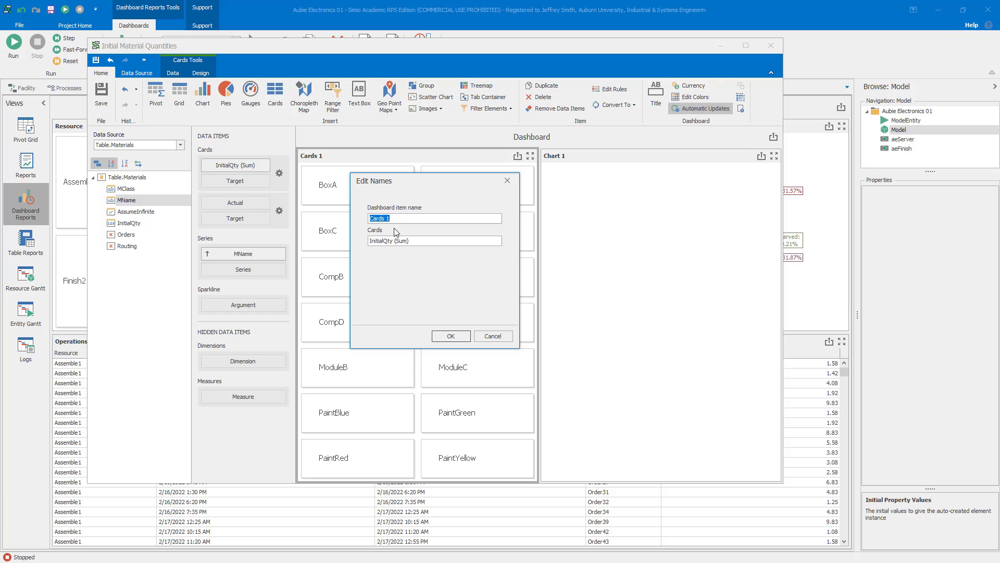
pyautogui.write('Materials')
pyautogui.press('Return')
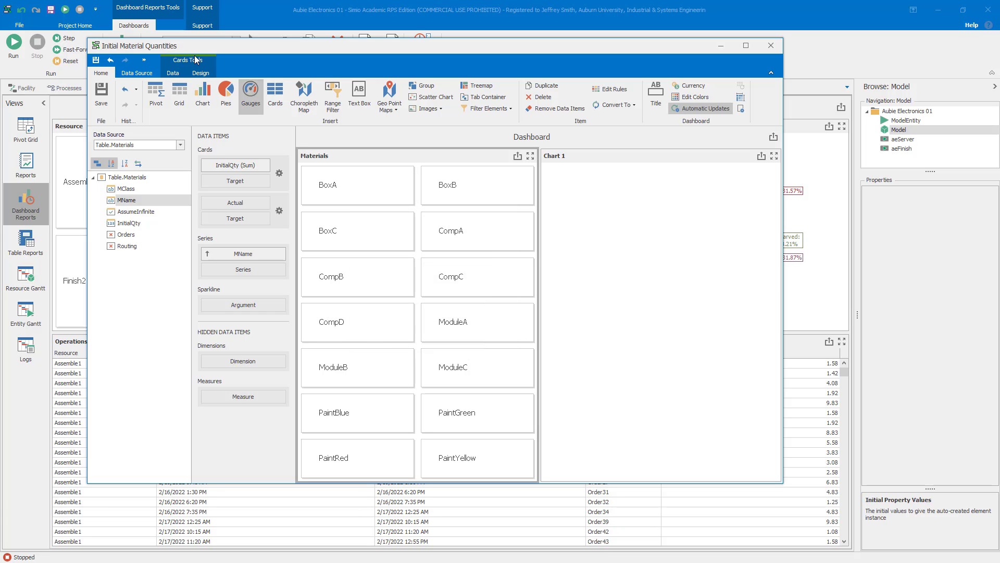
pyautogui.click(174, 73)
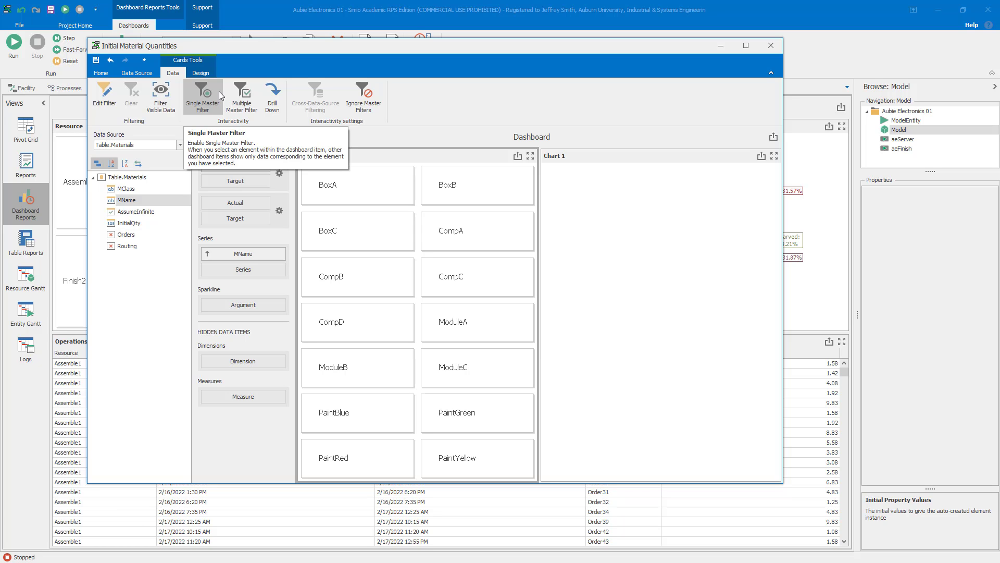
pyautogui.click(237, 100)
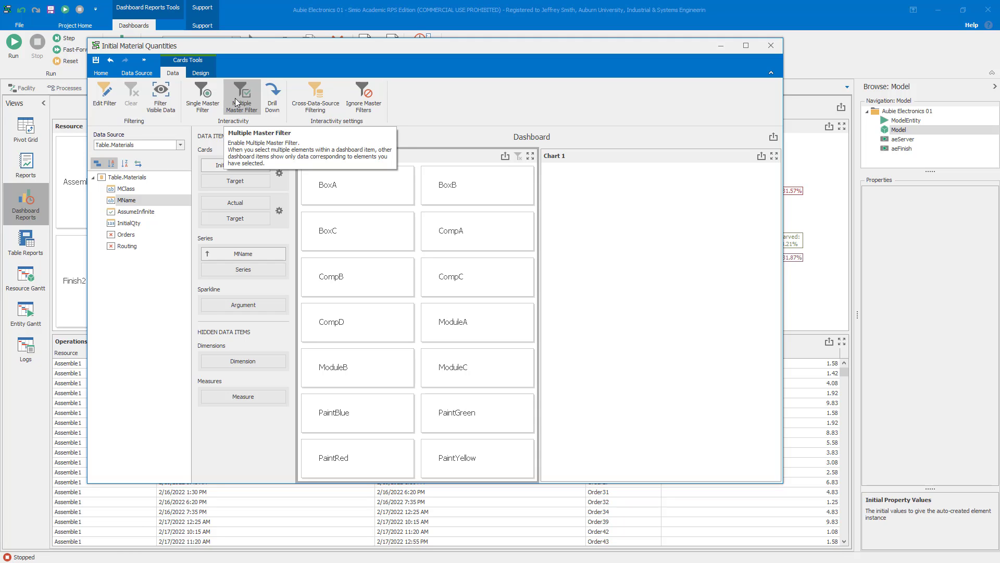
# - Plot summed InitialQty in Chart 1 with bars split by MName
pyautogui.click(615, 158)
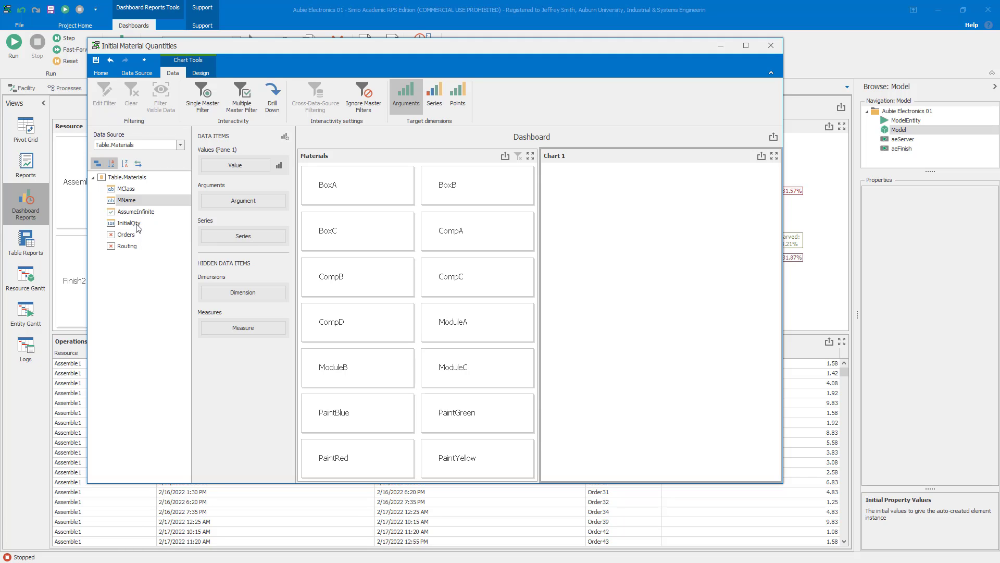
pyautogui.moveTo(130, 224)
pyautogui.mouseDown()
pyautogui.moveTo(174, 226)
pyautogui.moveTo(238, 166)
pyautogui.mouseUp()
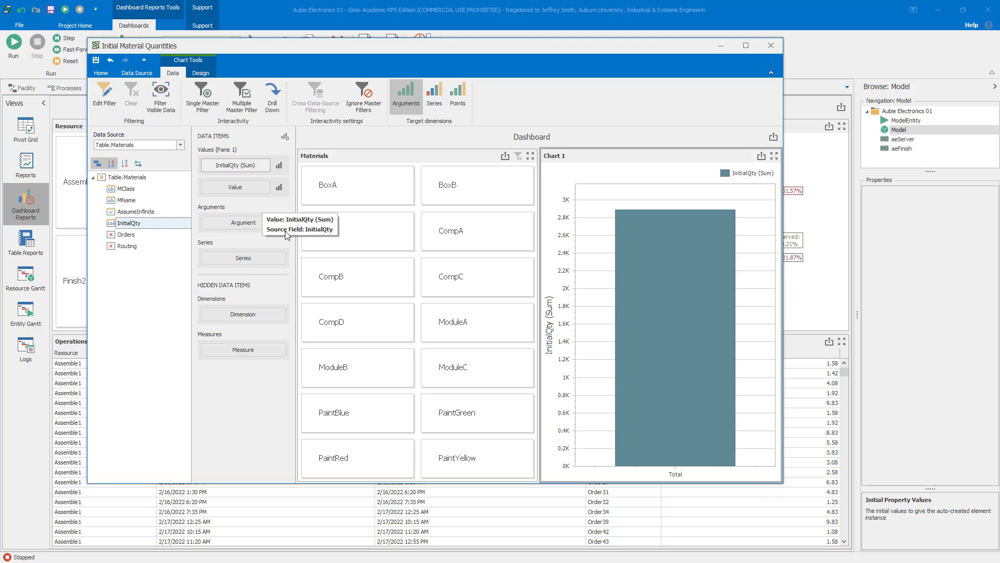
pyautogui.moveTo(690, 251)
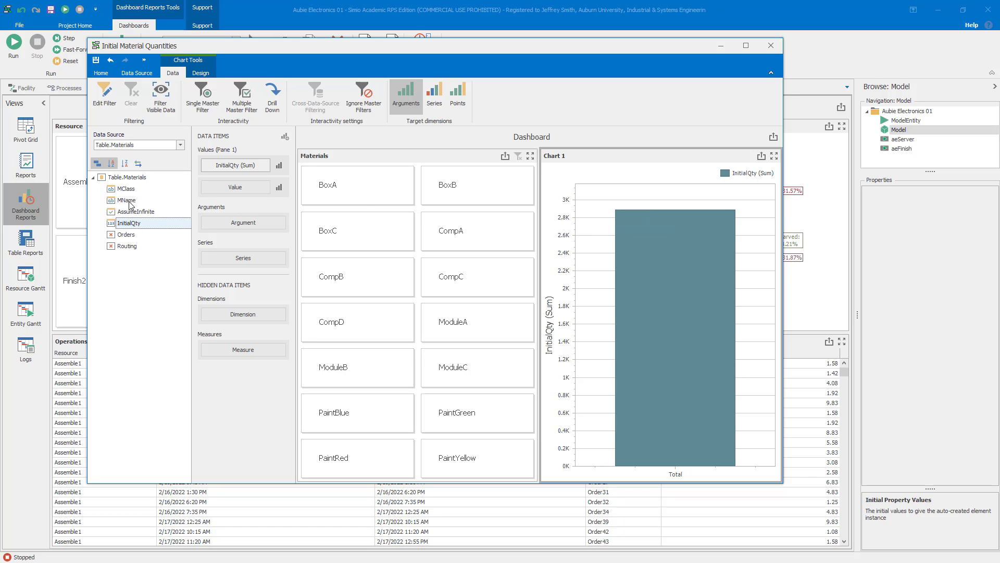
pyautogui.moveTo(130, 205); pyautogui.dragTo(243, 260)
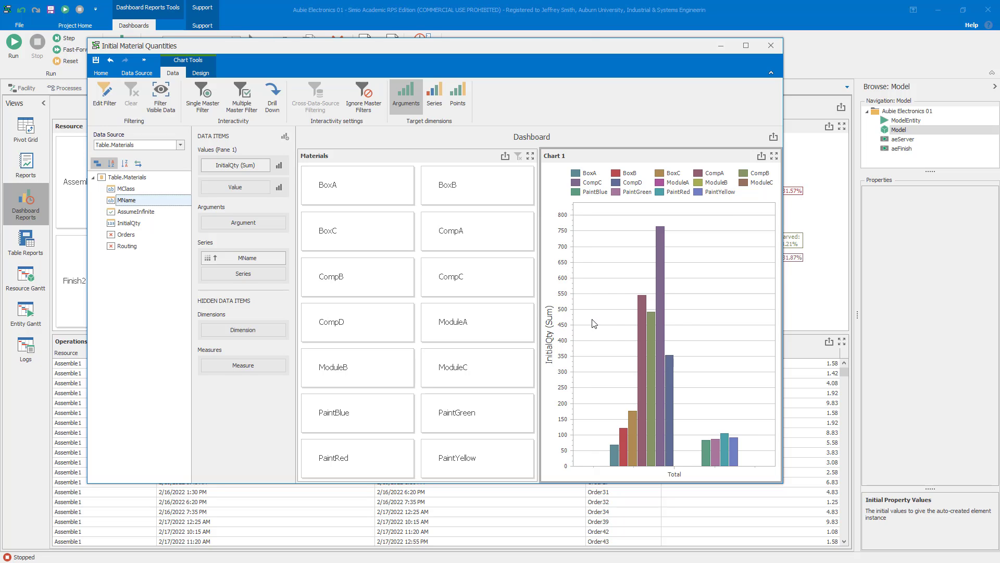
# - Rename Chart 1 to 'Initial Quantity'
pyautogui.moveTo(660, 301)
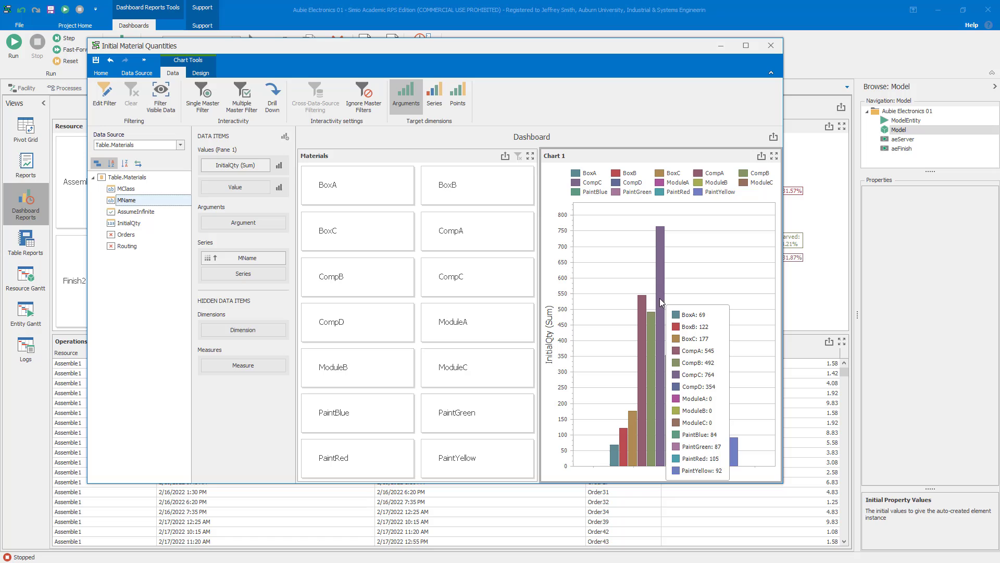
pyautogui.rightClick(610, 156)
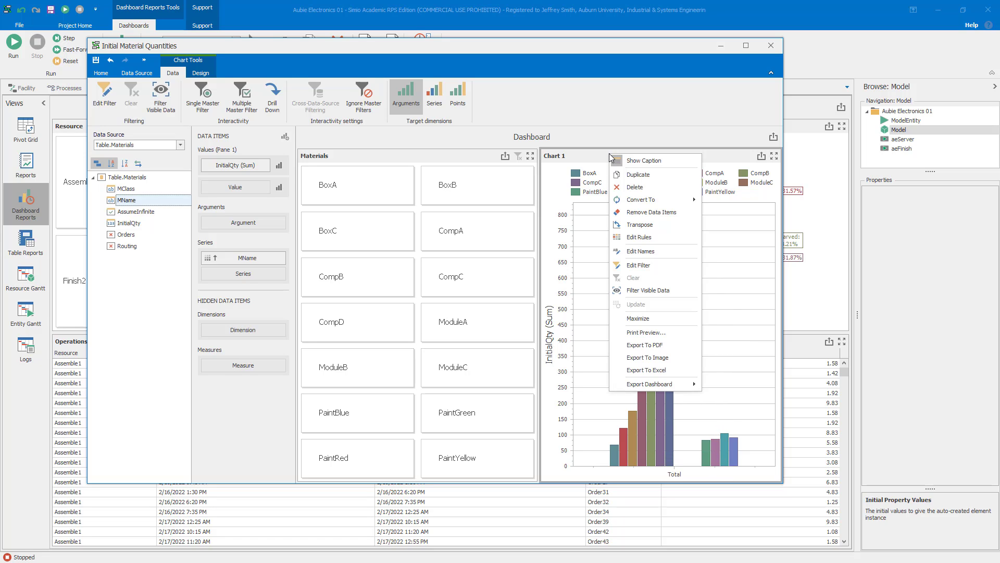
pyautogui.click(656, 250)
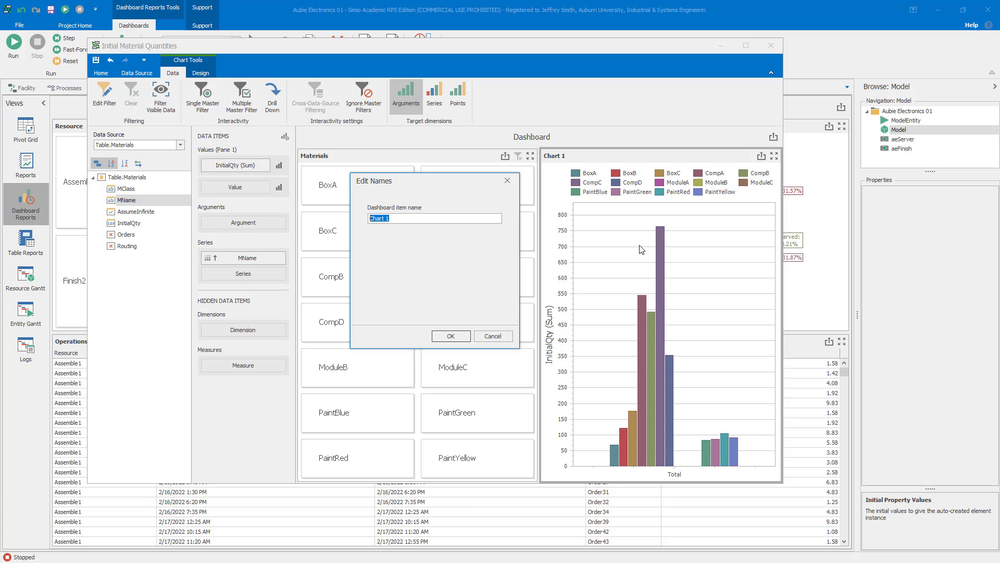
pyautogui.write('In')
pyautogui.write('Quantity')
pyautogui.click(443, 336)
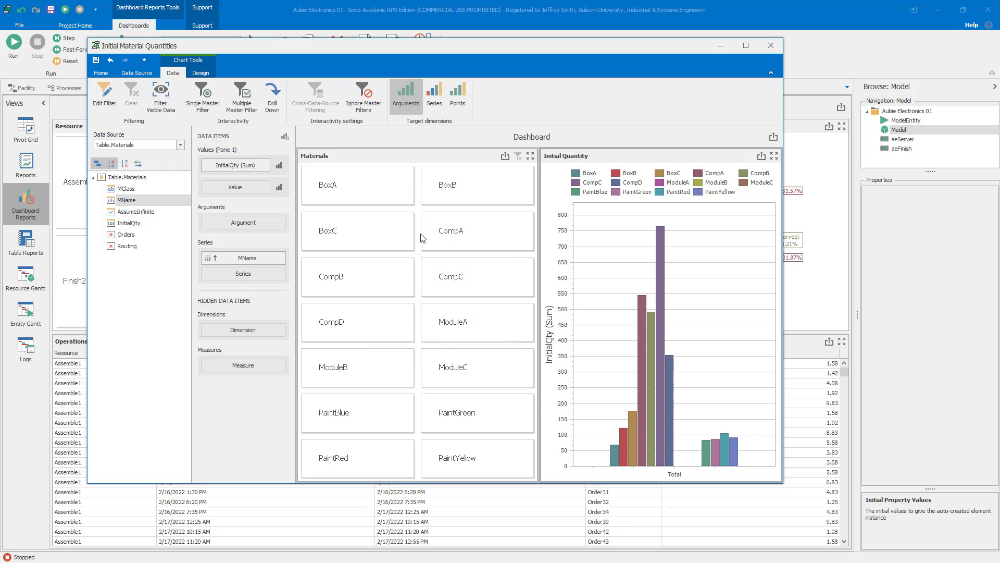
# - Filter the chart using the BoxA, BoxB and BoxC cards, singly and combined
pyautogui.click(369, 195)
pyautogui.click(424, 195)
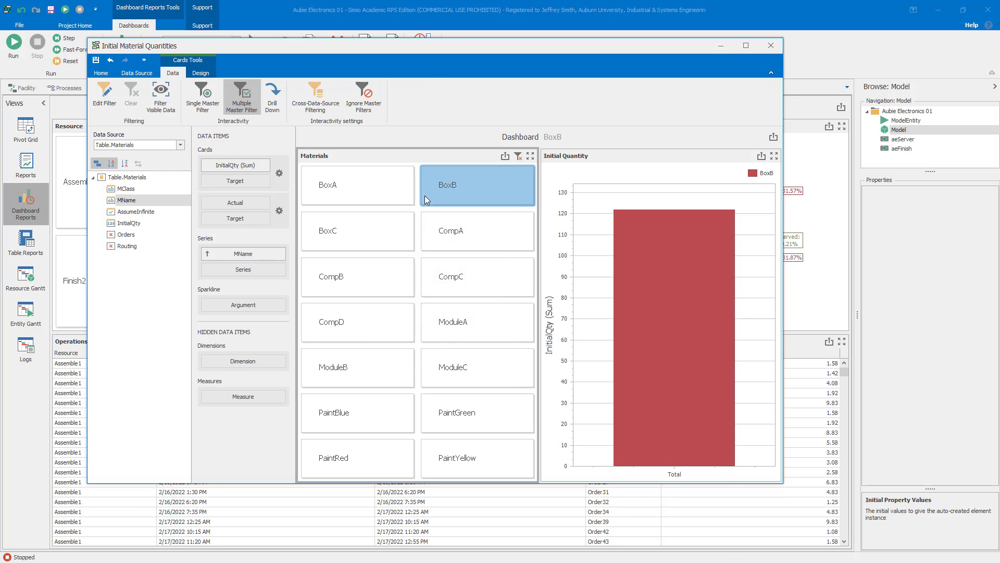
pyautogui.click(375, 194)
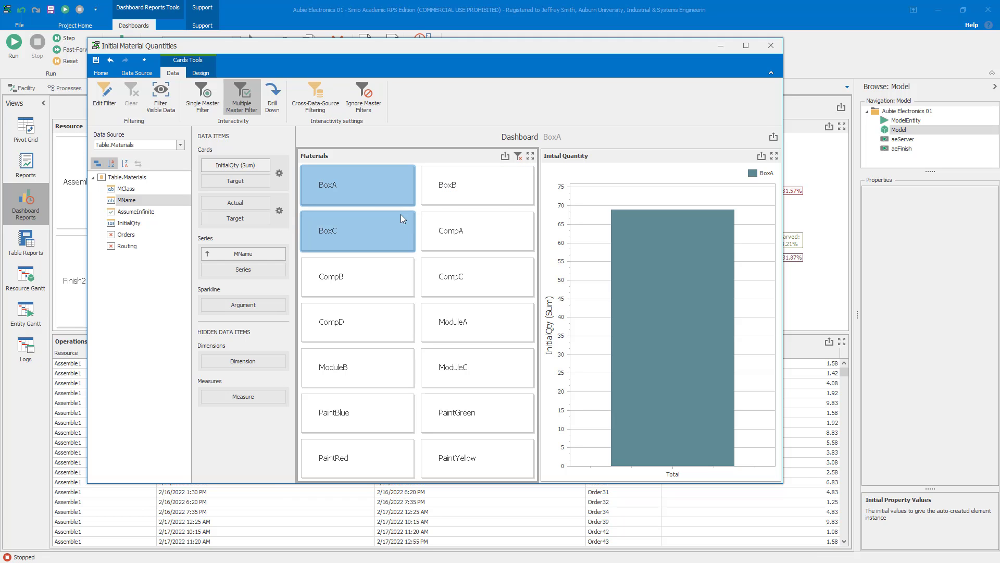
pyautogui.click(387, 229)
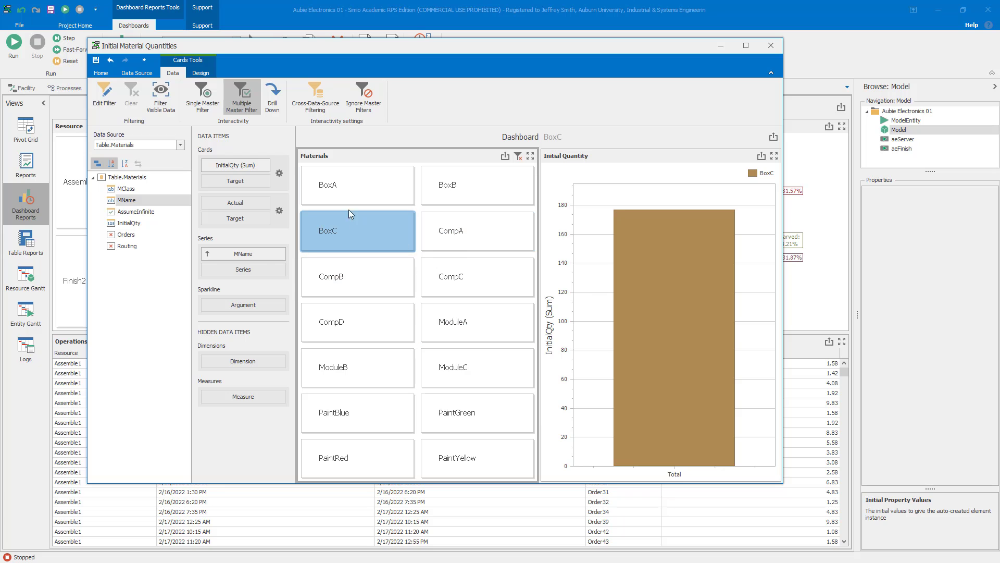
pyautogui.click(333, 185)
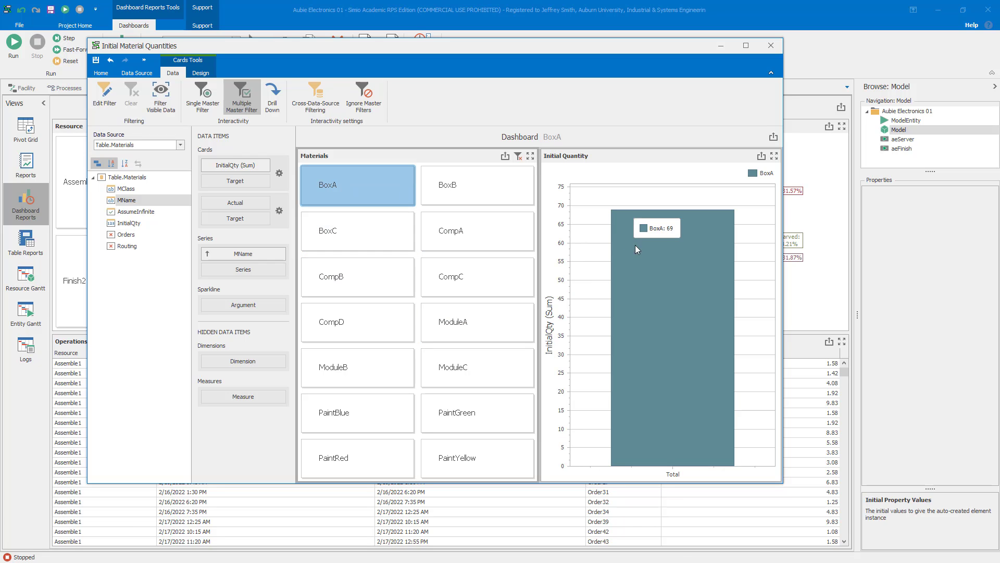
pyautogui.click(513, 214)
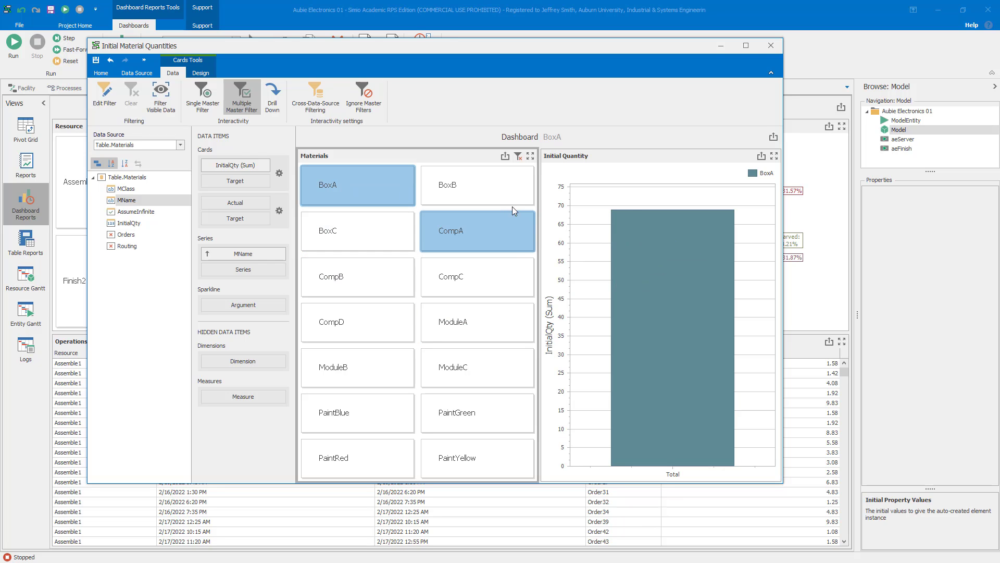
pyautogui.click(464, 181)
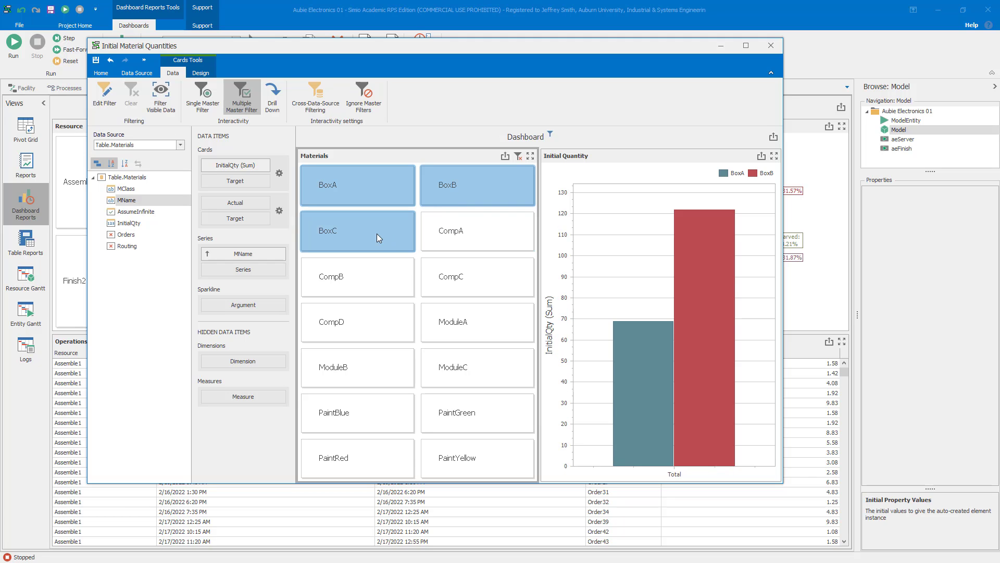
pyautogui.click(377, 235)
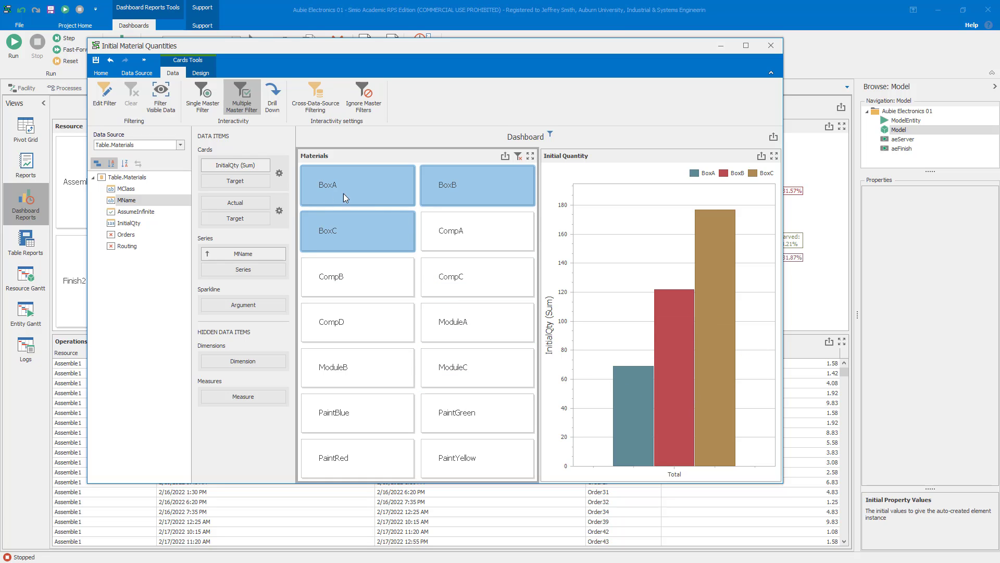
# - Filter by CompA–CompD and ModuleA–ModuleC cards, ending with only CompB charted
pyautogui.click(466, 236)
pyautogui.keyDown('ctrl'); pyautogui.click(375, 269); pyautogui.keyUp('ctrl')
pyautogui.keyDown('ctrl'); pyautogui.click(467, 281); pyautogui.keyUp('ctrl')
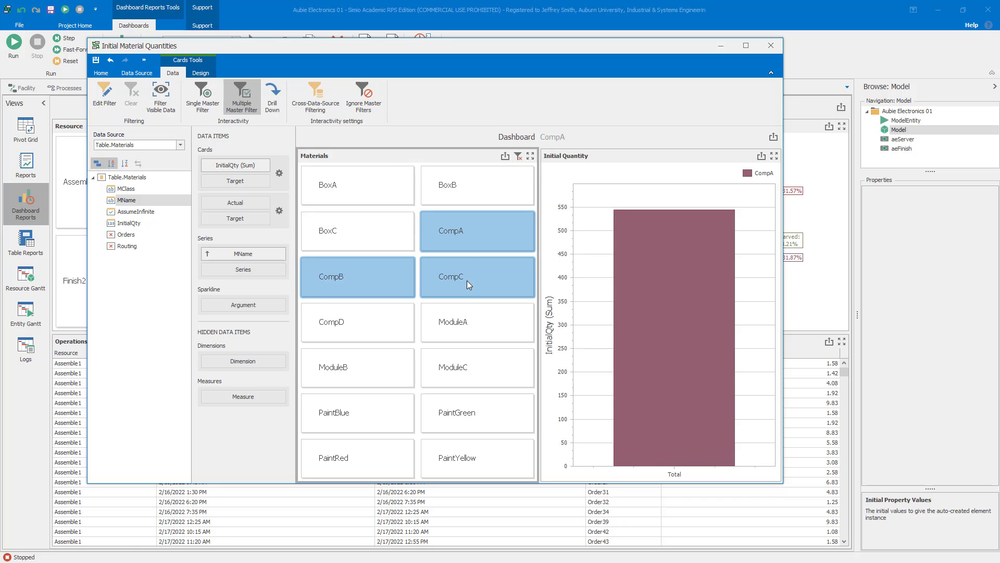
pyautogui.keyDown('ctrl'); pyautogui.click(395, 311); pyautogui.keyUp('ctrl')
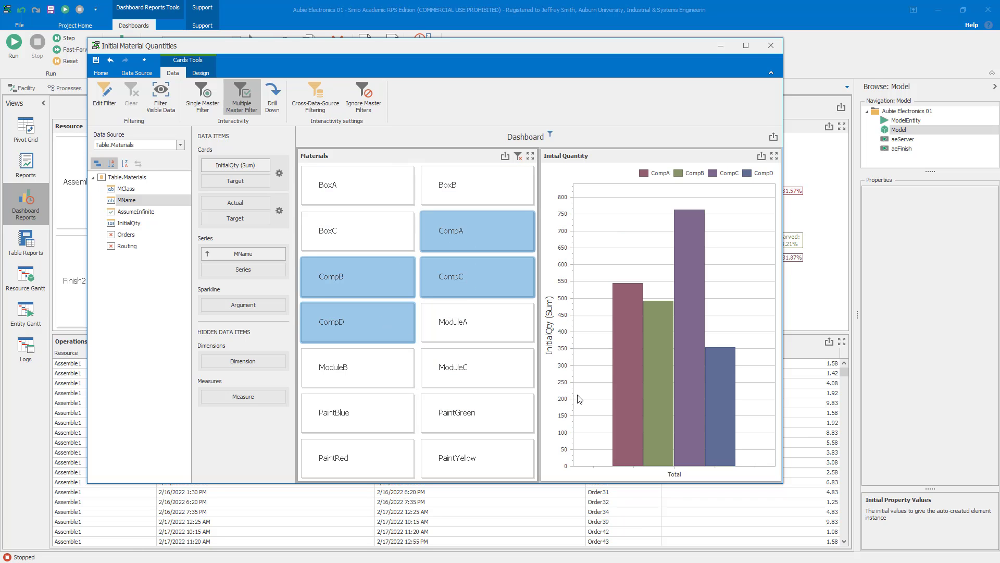
pyautogui.click(473, 331)
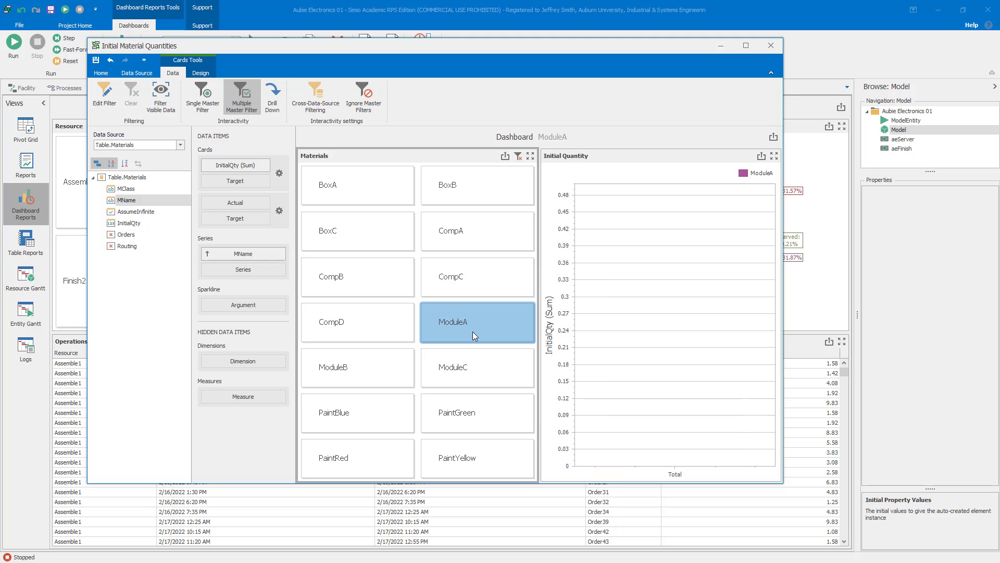
pyautogui.keyDown('ctrl'); pyautogui.click(397, 367); pyautogui.keyUp('ctrl')
pyautogui.keyDown('ctrl'); pyautogui.click(483, 376); pyautogui.keyUp('ctrl')
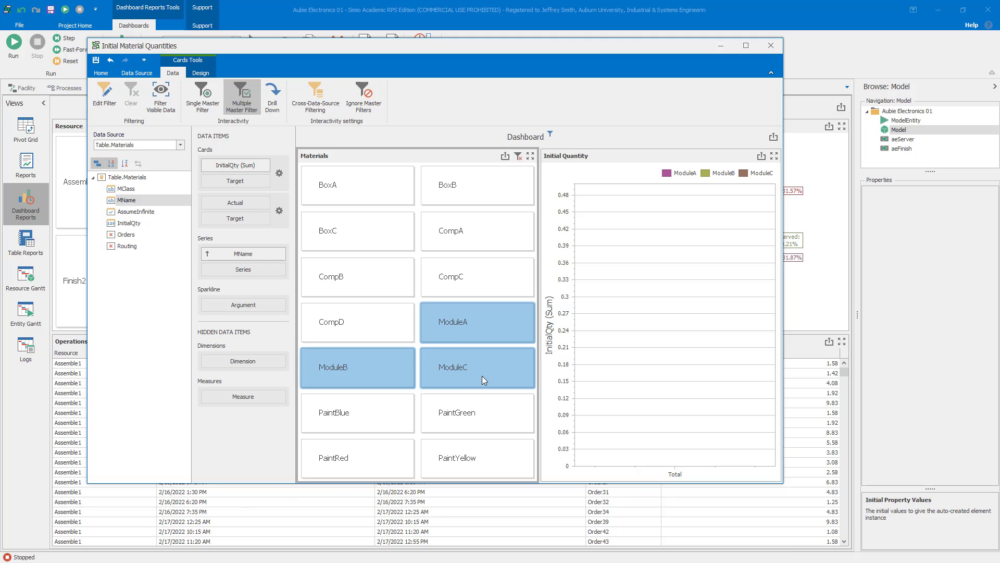
pyautogui.click(337, 268)
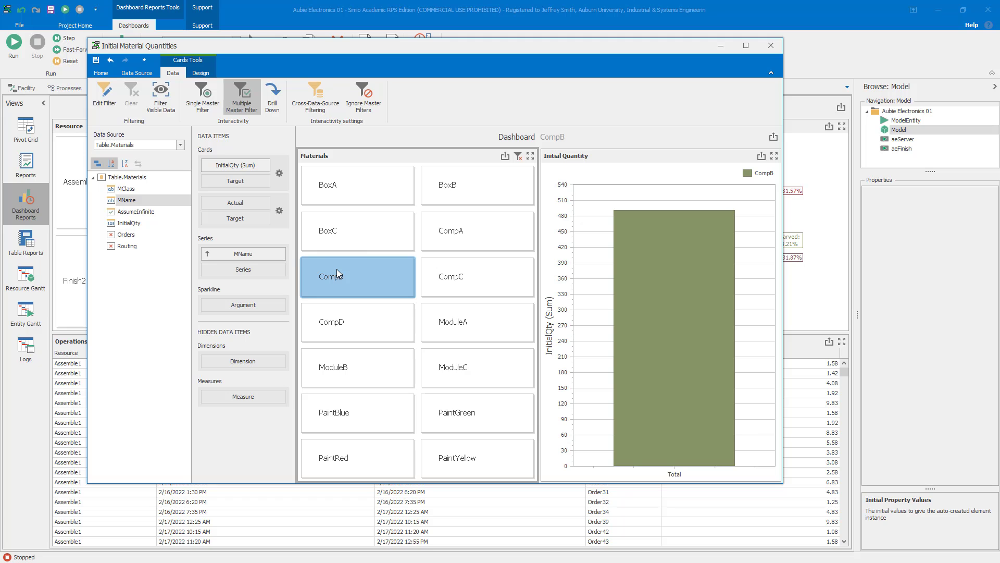
pyautogui.keyDown('ctrl'); pyautogui.click(383, 237); pyautogui.keyUp('ctrl')
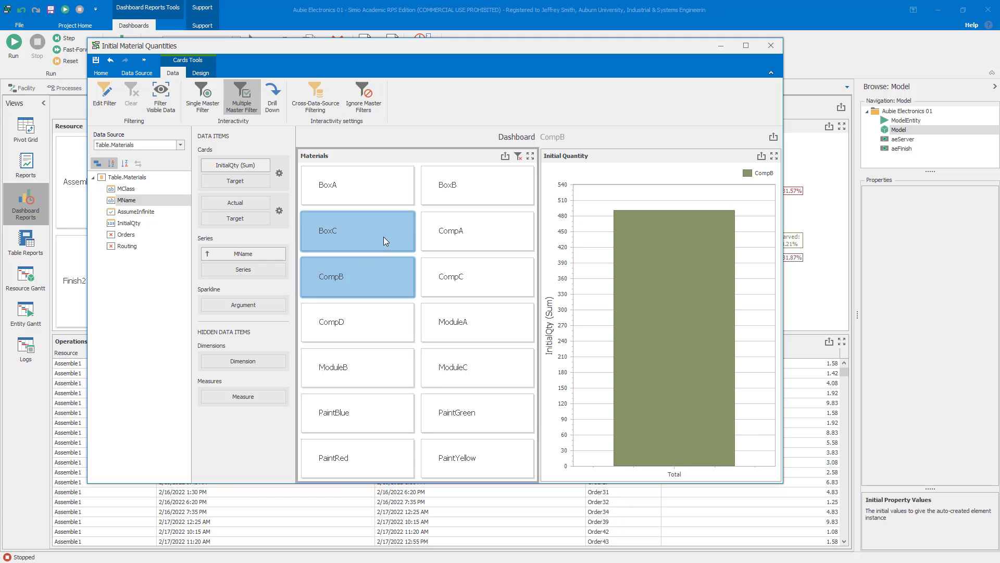
# - Clear the Materials cards' master filter so all material bars reappear
pyautogui.click(518, 157)
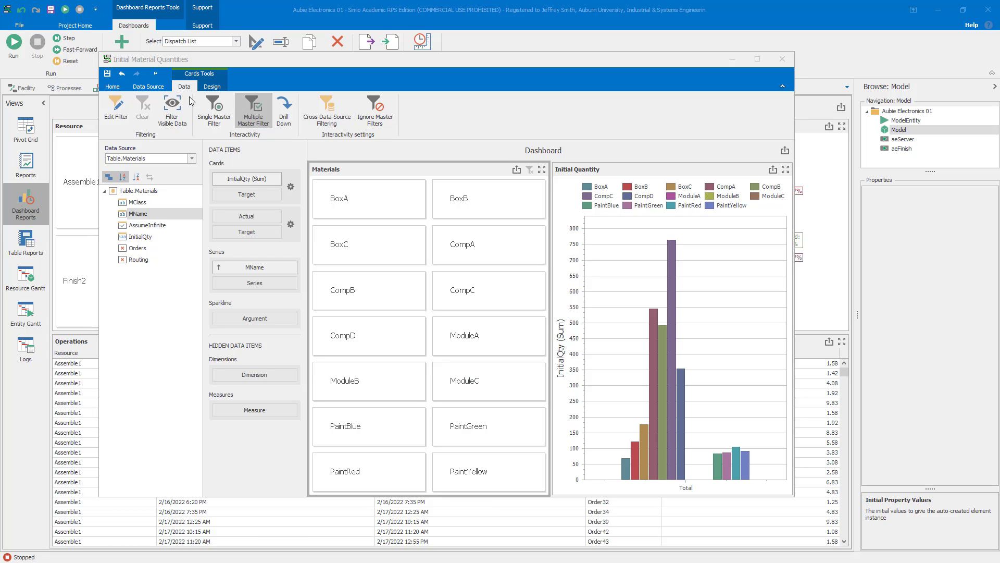
# - Add a new Cards item that counts the MClass field
pyautogui.click(112, 86)
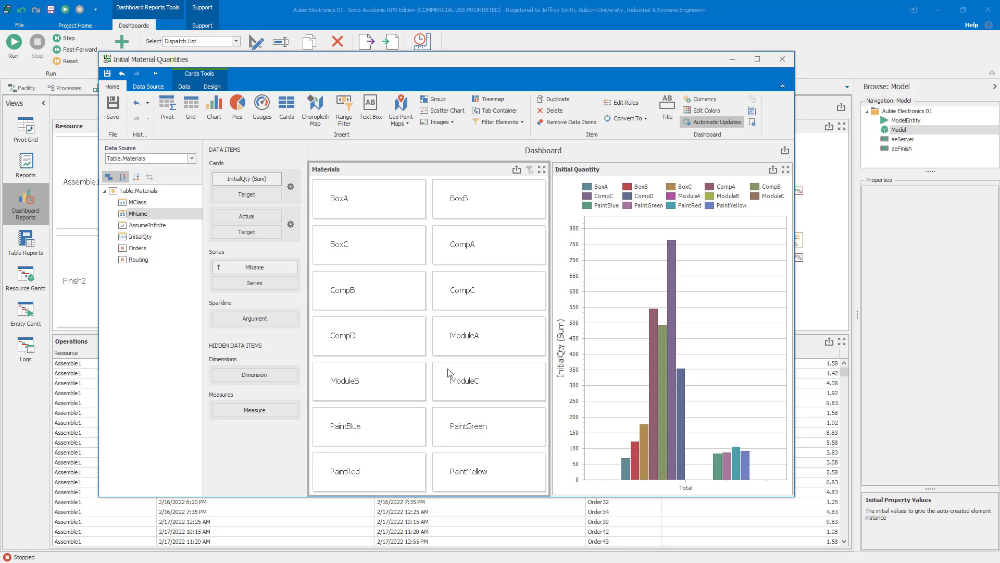
pyautogui.click(288, 107)
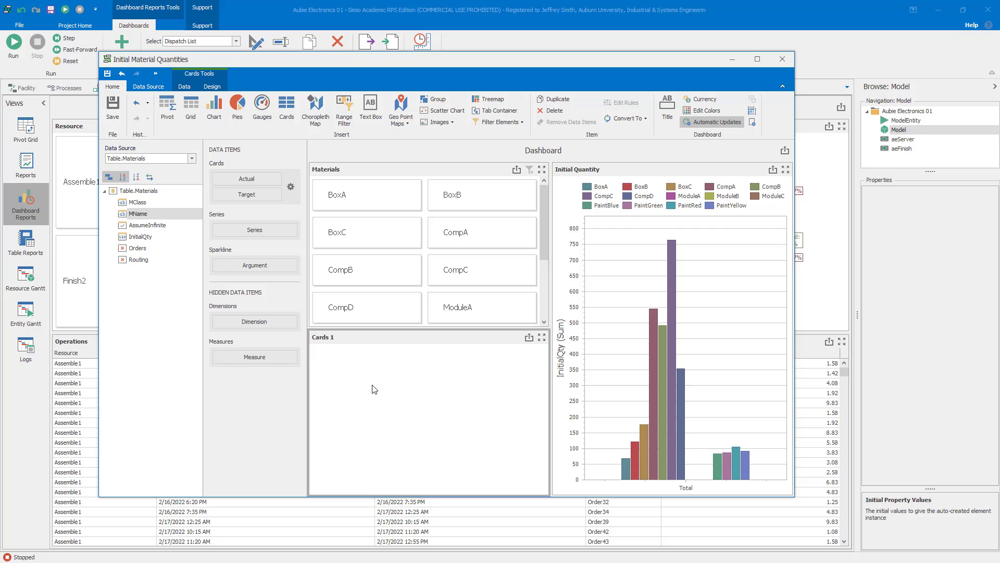
pyautogui.click(136, 203)
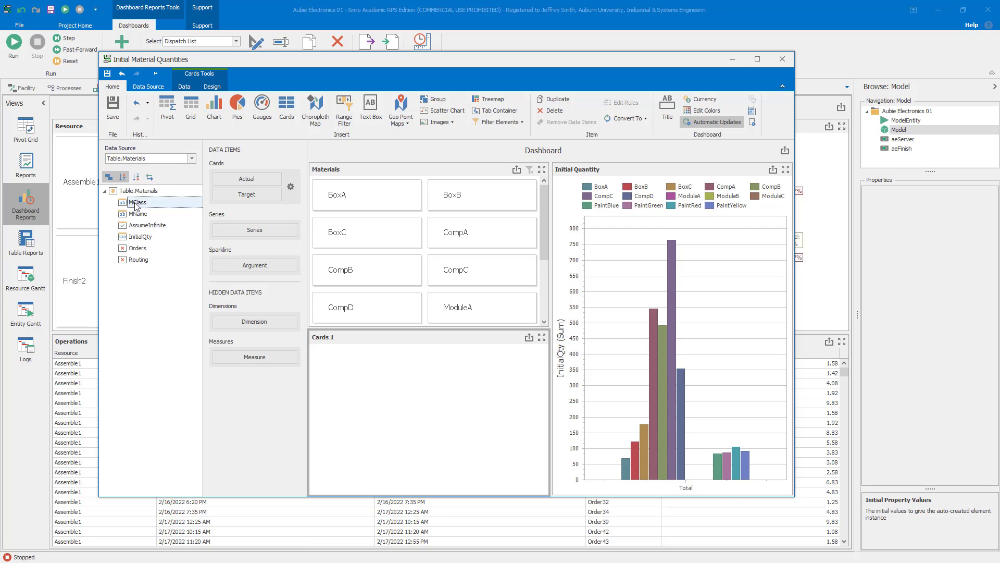
pyautogui.moveTo(136, 205); pyautogui.dragTo(234, 180)
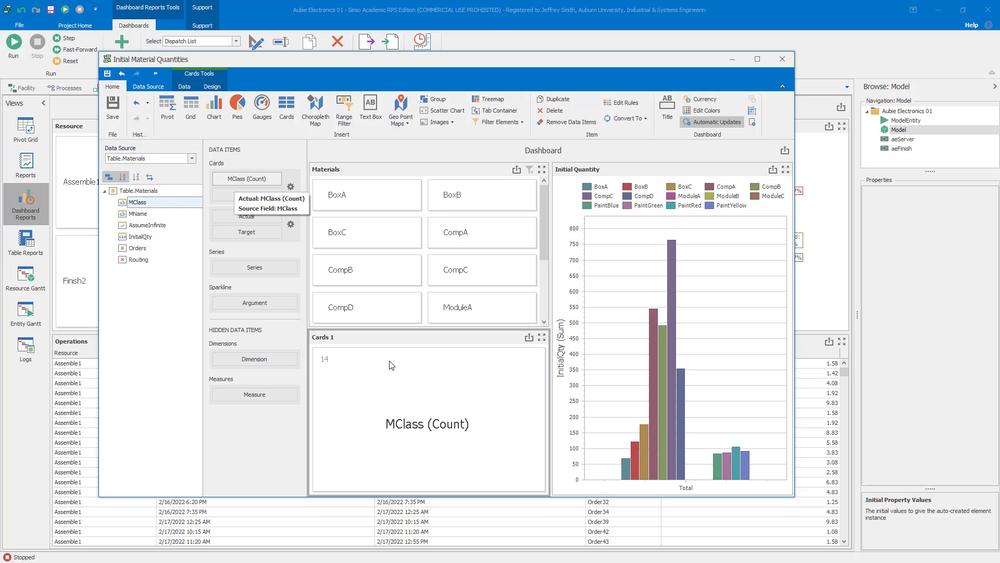
# - Switch the new cards to the Compact layout, hiding everything except the title
pyautogui.click(291, 186)
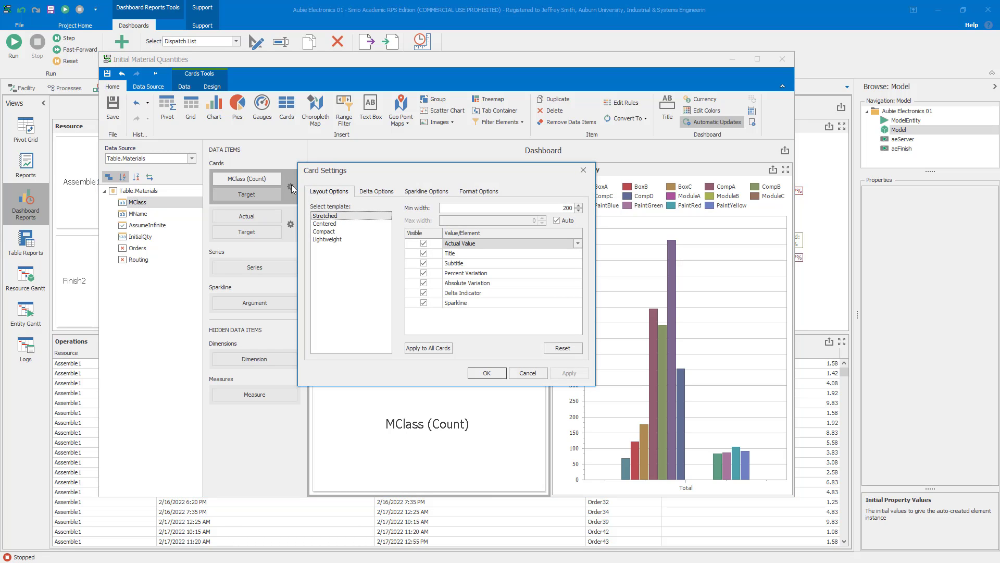
pyautogui.click(329, 232)
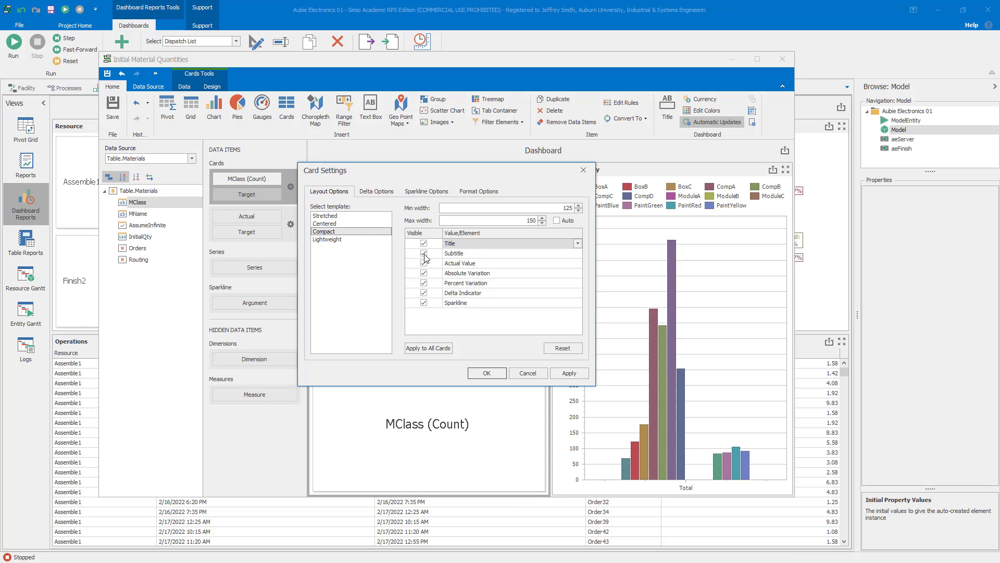
pyautogui.click(424, 253)
pyautogui.click(424, 263)
pyautogui.click(423, 273)
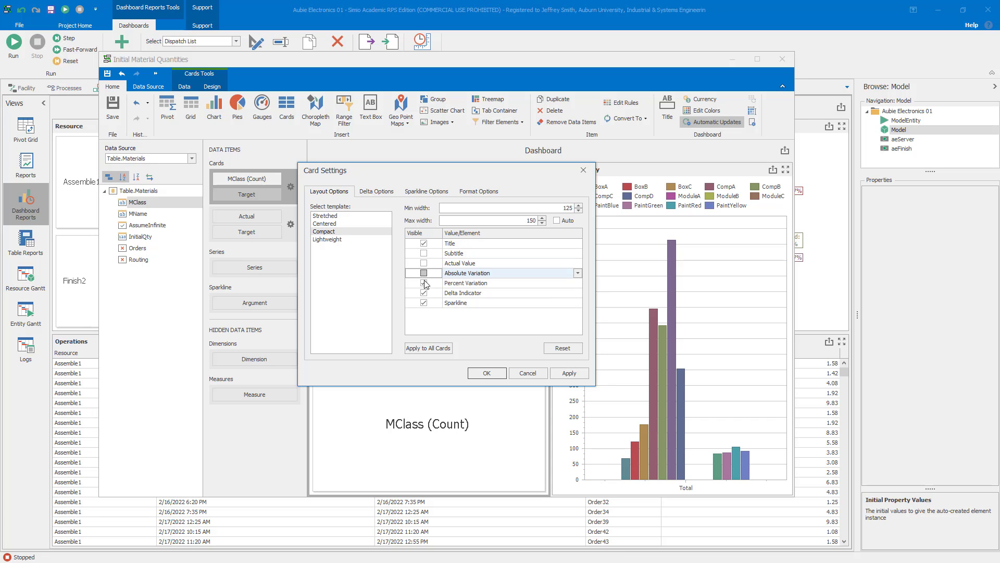
pyautogui.click(424, 282)
pyautogui.click(423, 292)
pyautogui.click(424, 302)
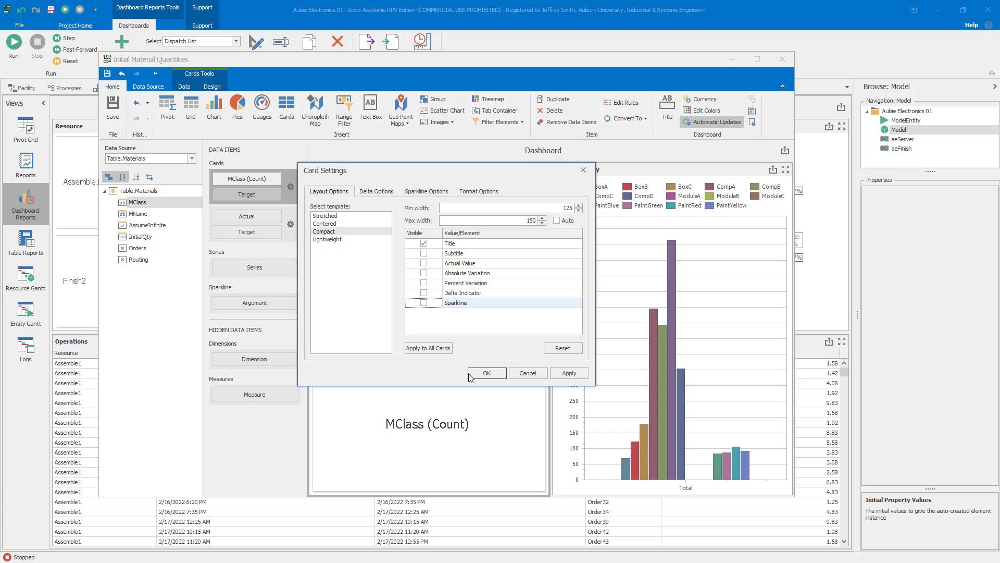
pyautogui.click(488, 373)
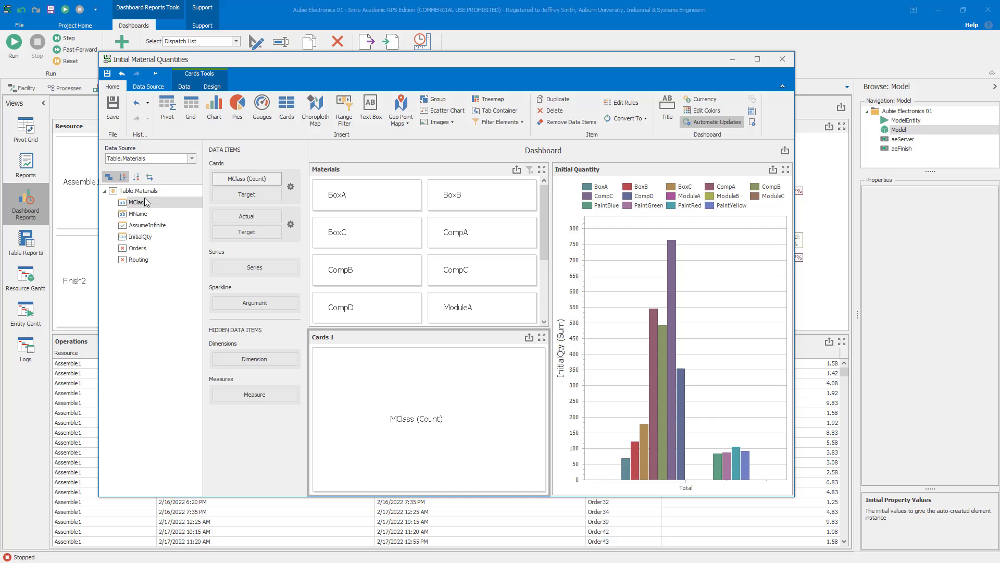
# - Split the cards into one per material class and make Cards 1 a Single Master Filter
pyautogui.moveTo(146, 202); pyautogui.dragTo(248, 272)
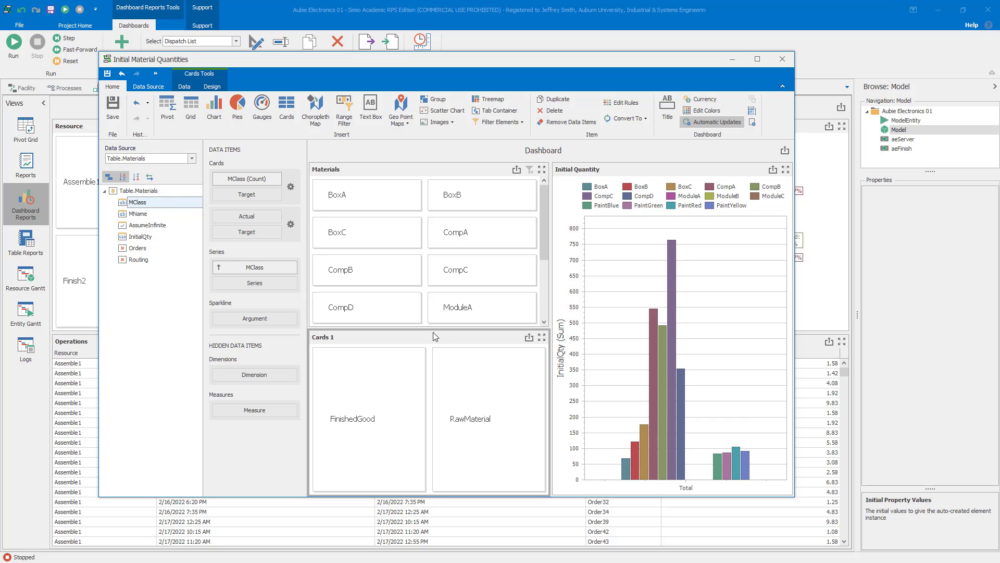
pyautogui.click(391, 398)
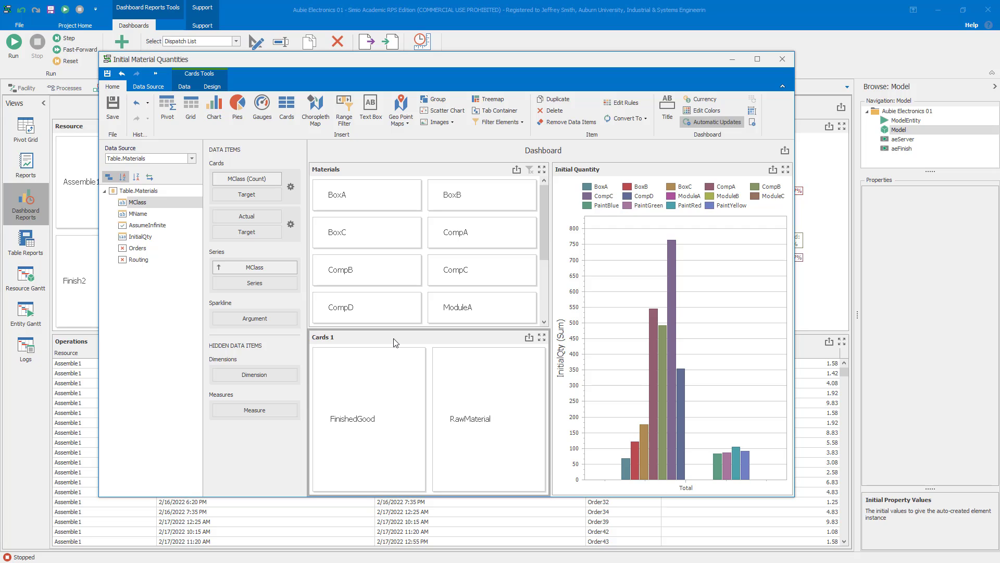
pyautogui.click(185, 86)
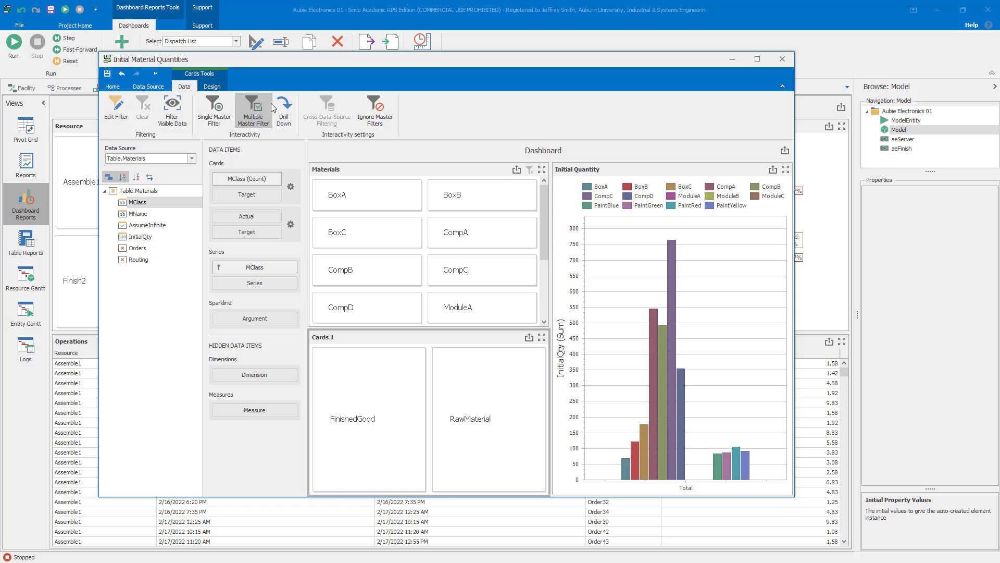
pyautogui.click(231, 110)
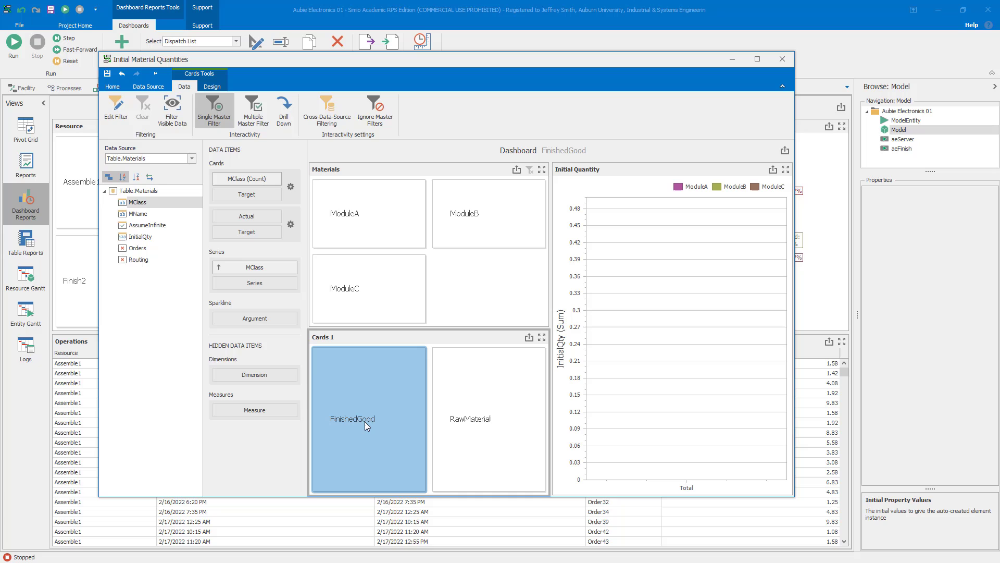
# - Test RawMaterial and FinishedGood filtering, then try Multiple Master Filter and clear the filter
pyautogui.click(486, 435)
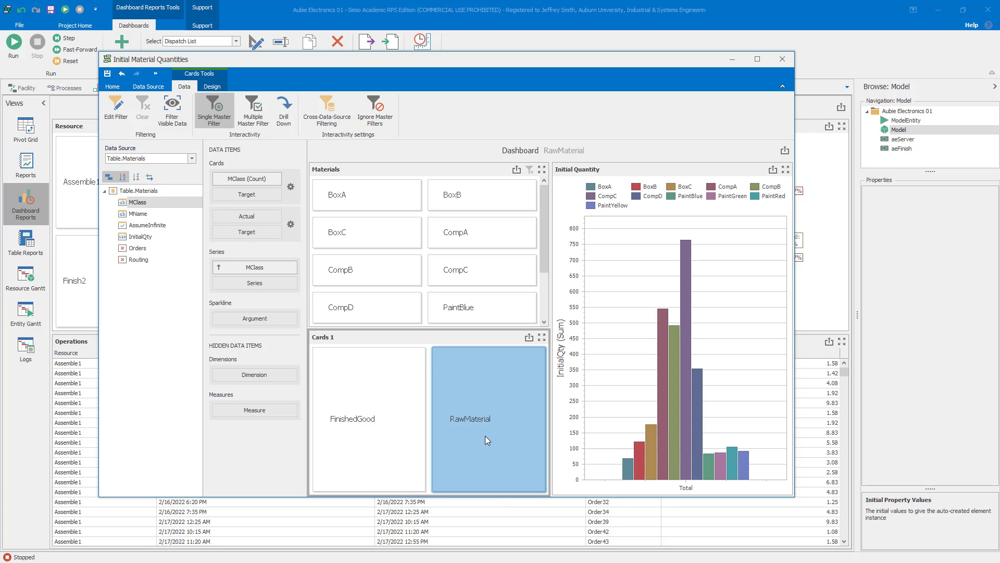
pyautogui.click(388, 411)
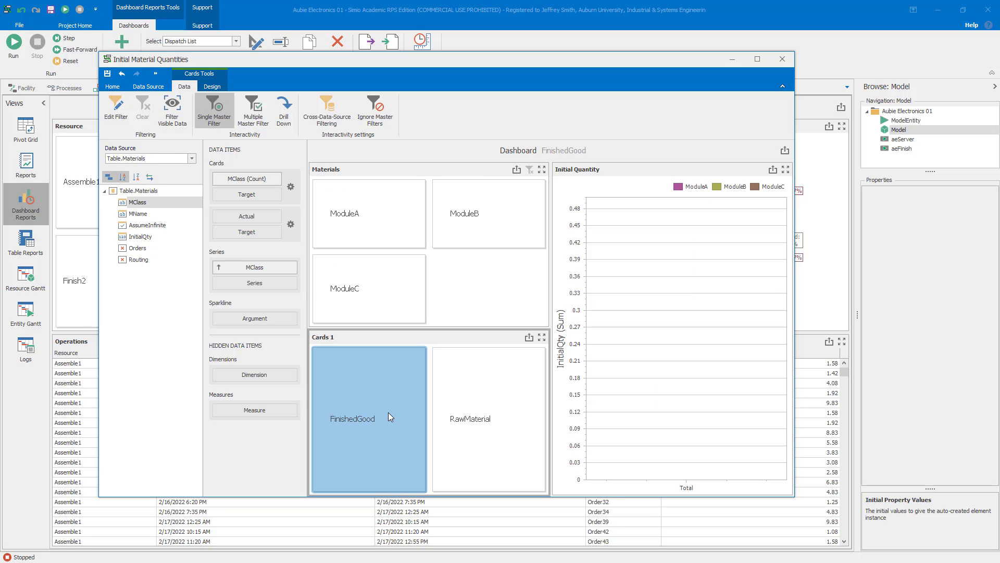
pyautogui.click(498, 383)
pyautogui.click(398, 393)
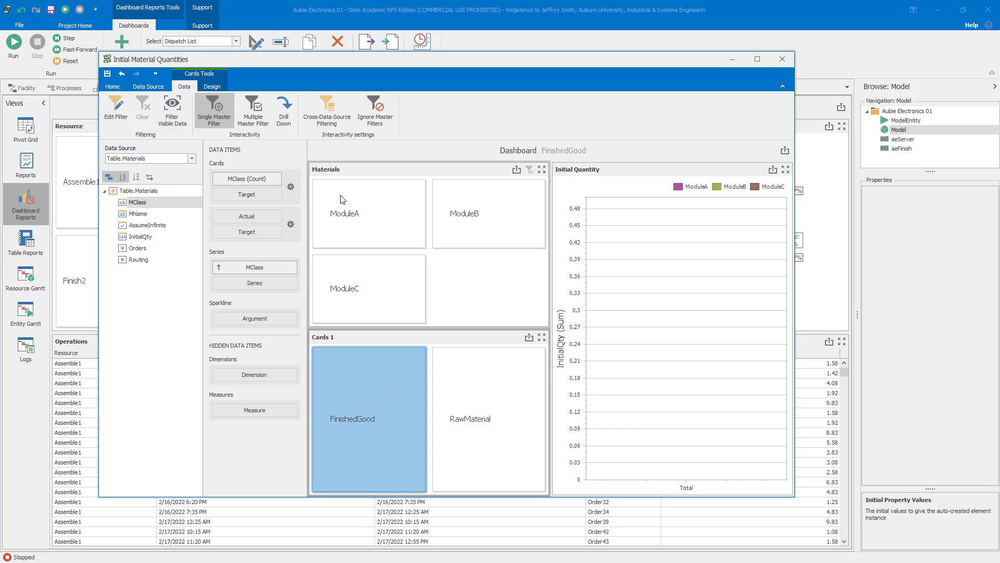
pyautogui.click(255, 118)
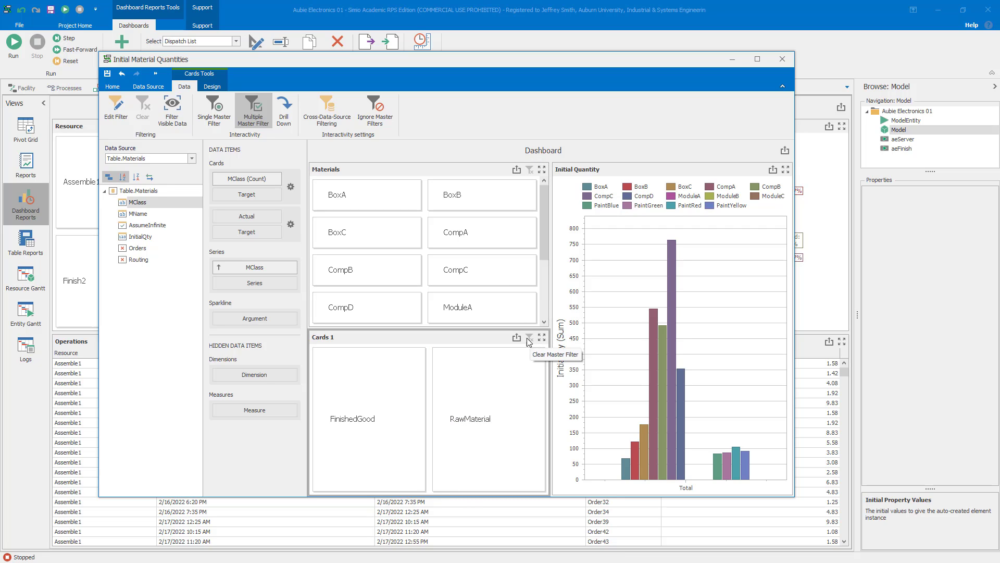
pyautogui.click(327, 370)
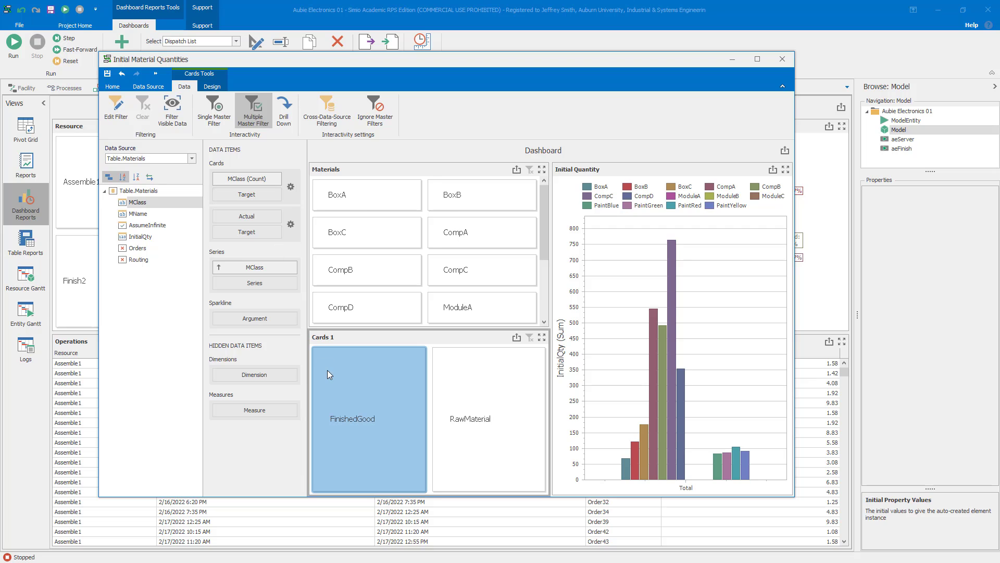
pyautogui.click(470, 404)
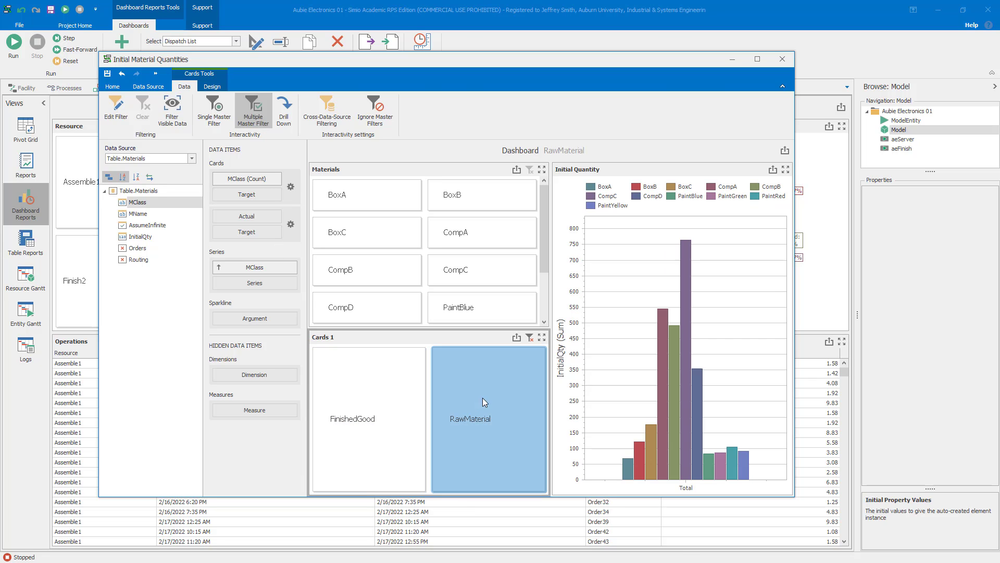
pyautogui.click(531, 338)
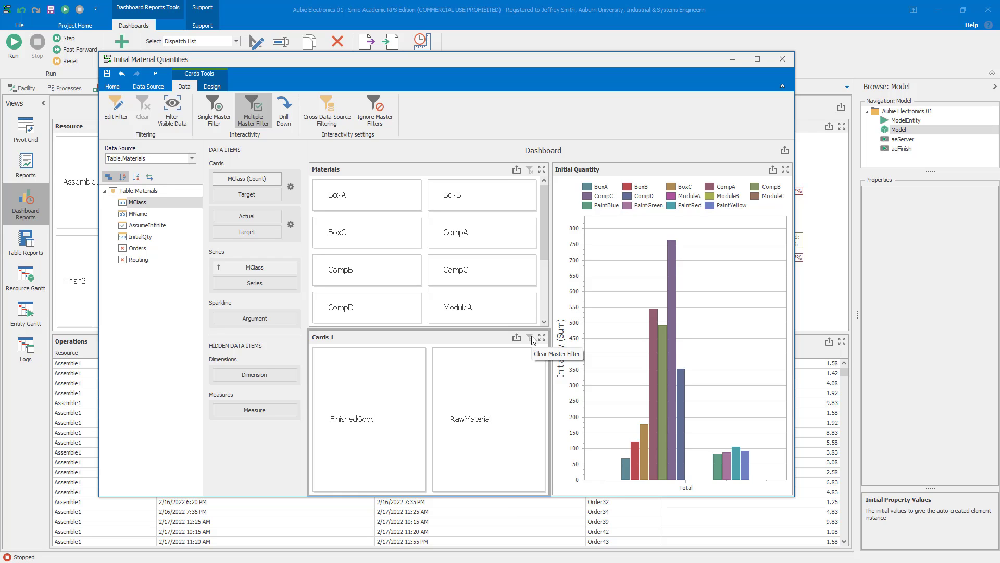
# - Compare single versus multiple master filtering on the RawMaterial and FinishedGood cards, then clear it
pyautogui.click(224, 121)
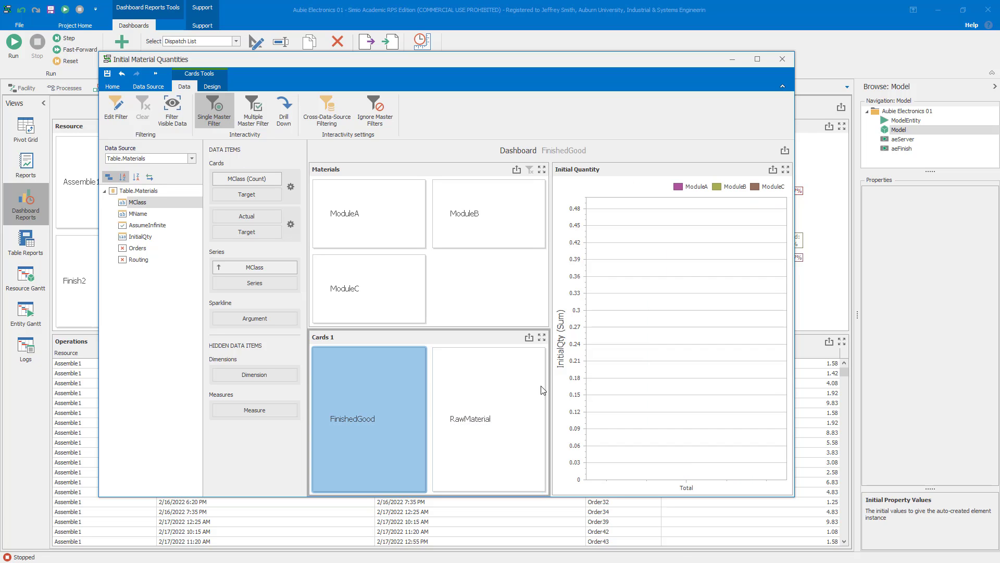
pyautogui.click(522, 391)
pyautogui.click(405, 389)
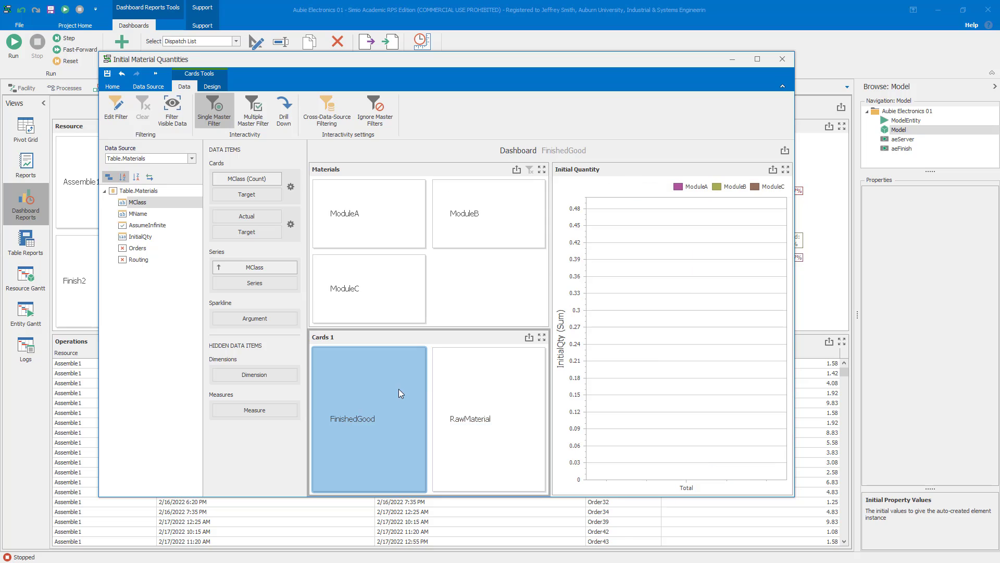
pyautogui.click(462, 390)
pyautogui.click(253, 110)
pyautogui.click(489, 389)
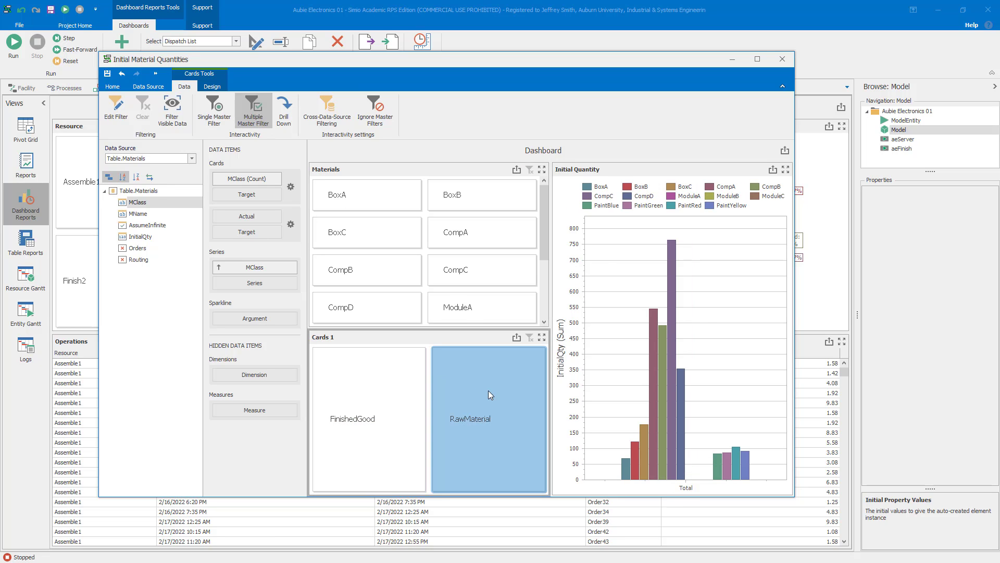
pyautogui.click(486, 394)
pyautogui.click(395, 392)
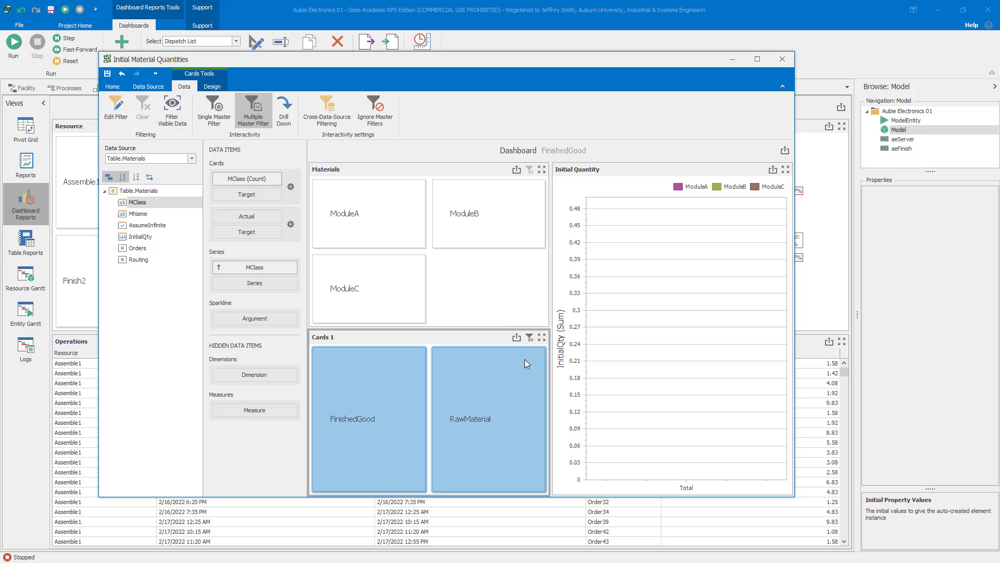
pyautogui.click(530, 337)
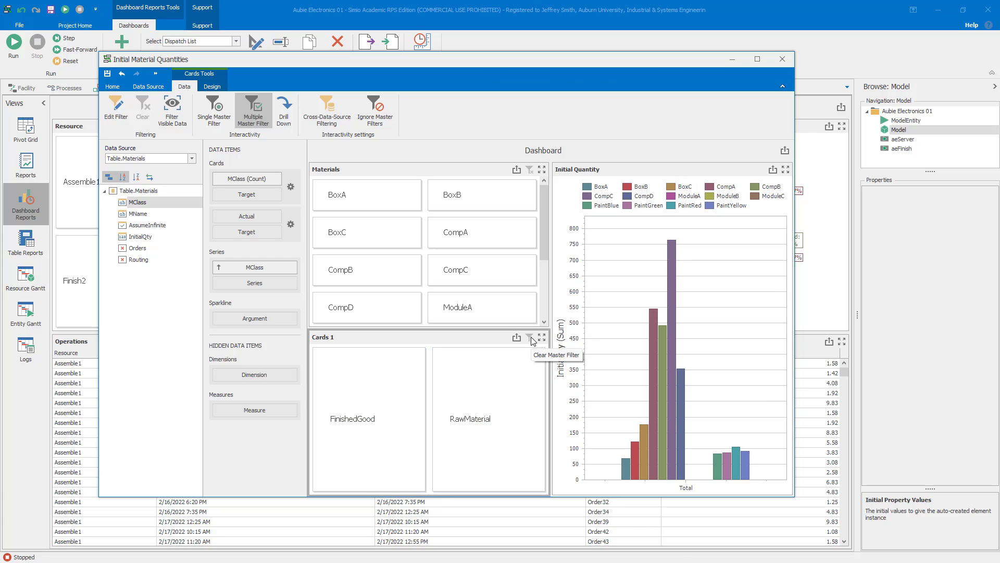
# - Recheck the RawMaterial and FinishedGood filters, then save the dashboard and close the editor
pyautogui.moveTo(542, 220); pyautogui.dragTo(548, 270)
pyautogui.click(466, 420)
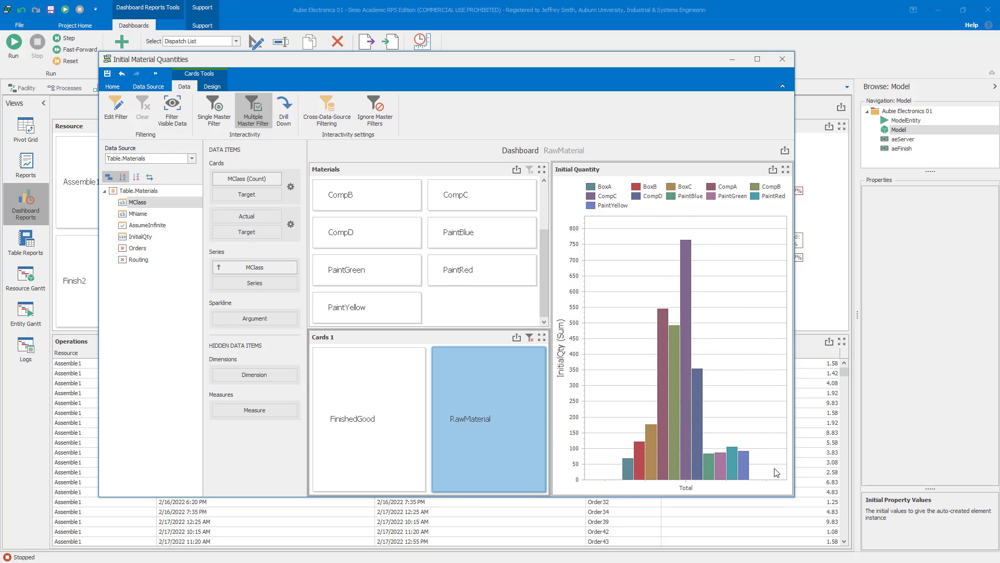
pyautogui.moveTo(673, 465)
pyautogui.moveTo(542, 257)
pyautogui.mouseDown()
pyautogui.moveTo(537, 209)
pyautogui.moveTo(541, 270)
pyautogui.mouseUp()
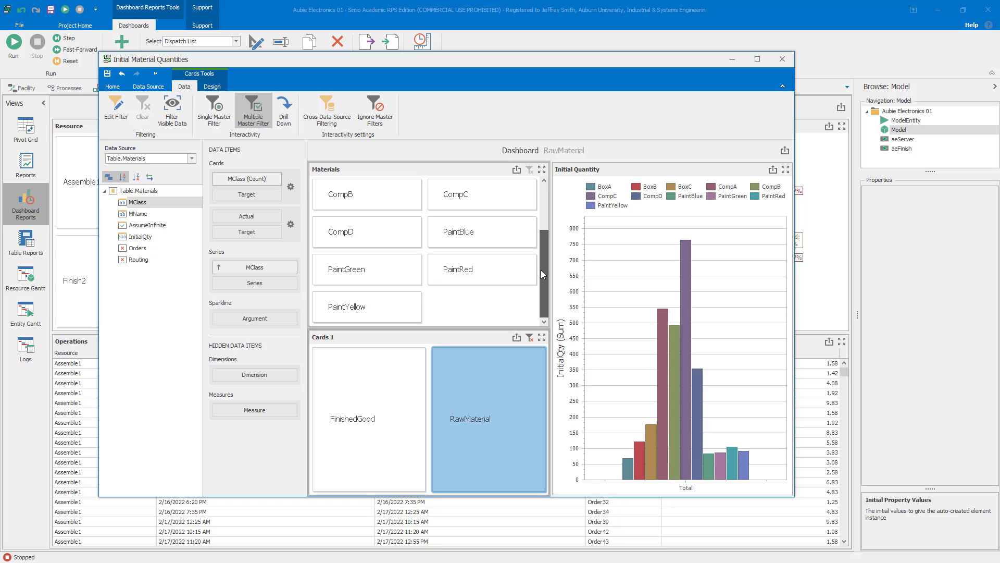
pyautogui.click(389, 417)
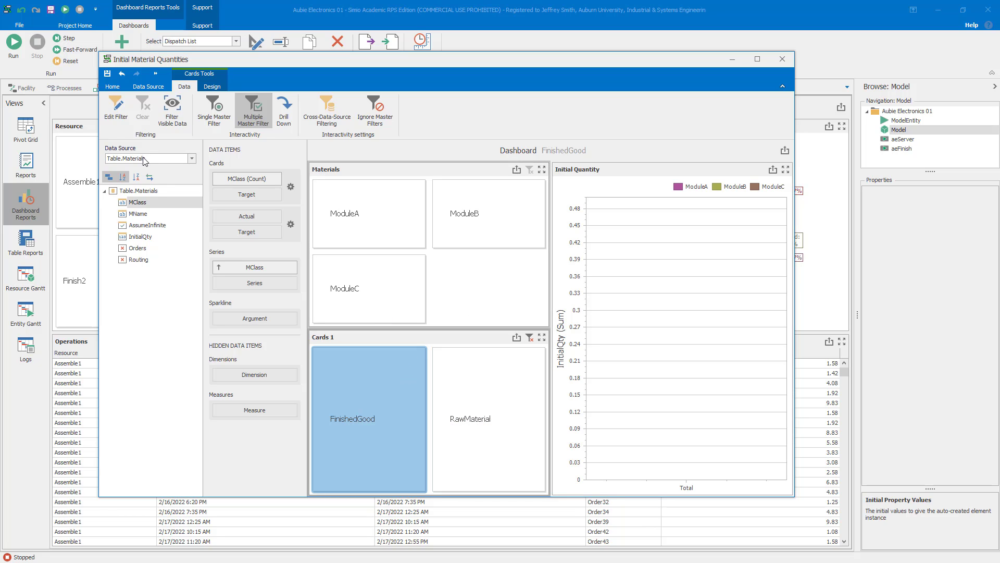
pyautogui.click(107, 74)
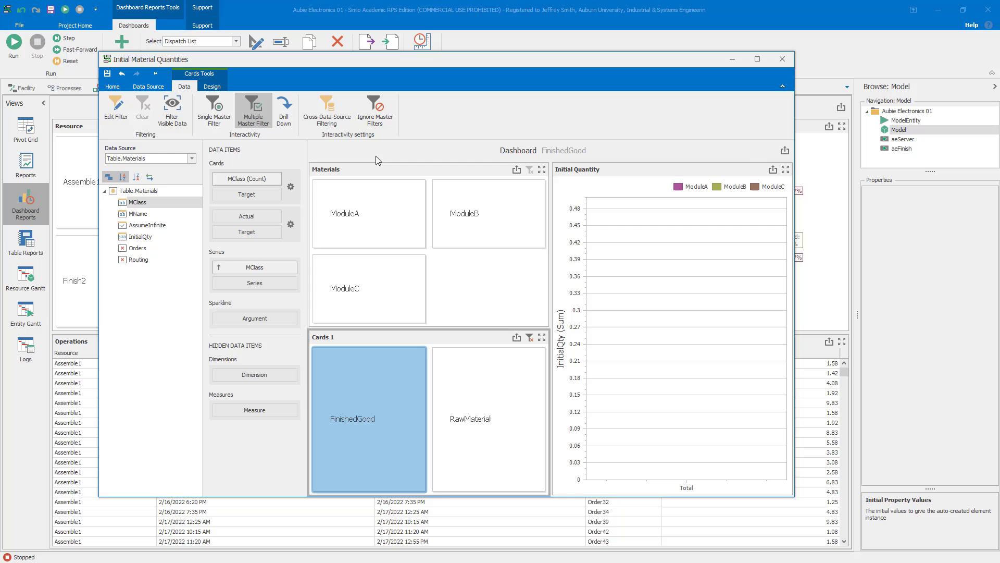
pyautogui.click(783, 58)
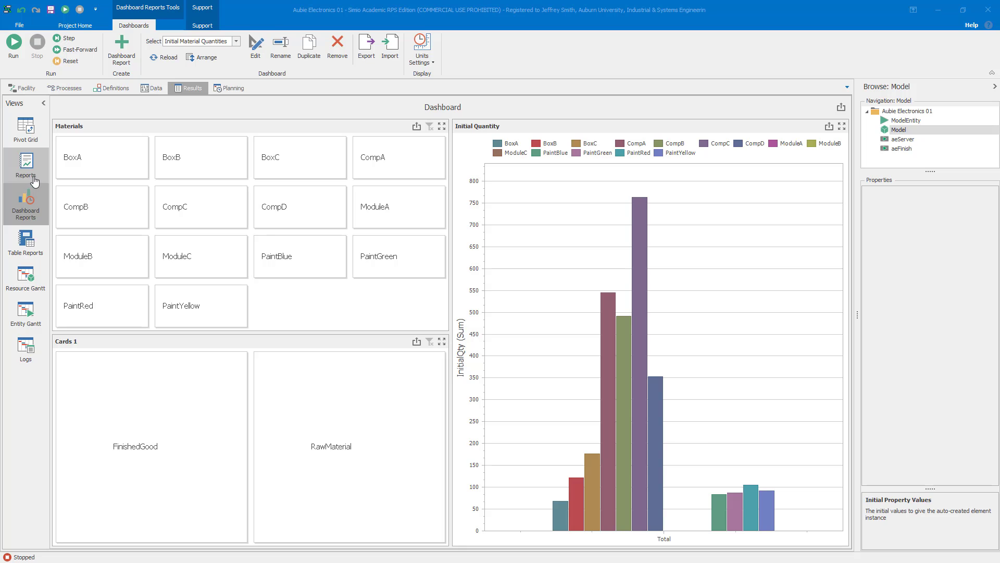
# - Enter Initial Qty 34, 22 and 98 for ModuleA, ModuleB and ModuleC, then view the dashboard results
pyautogui.click(151, 88)
pyautogui.click(102, 103)
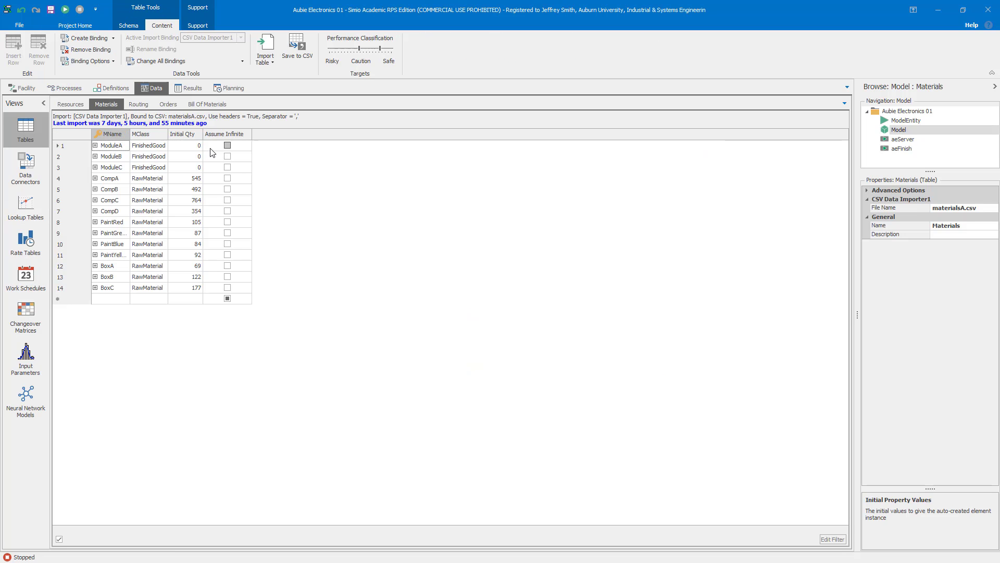
pyautogui.click(183, 134)
pyautogui.click(193, 144)
pyautogui.click(192, 143)
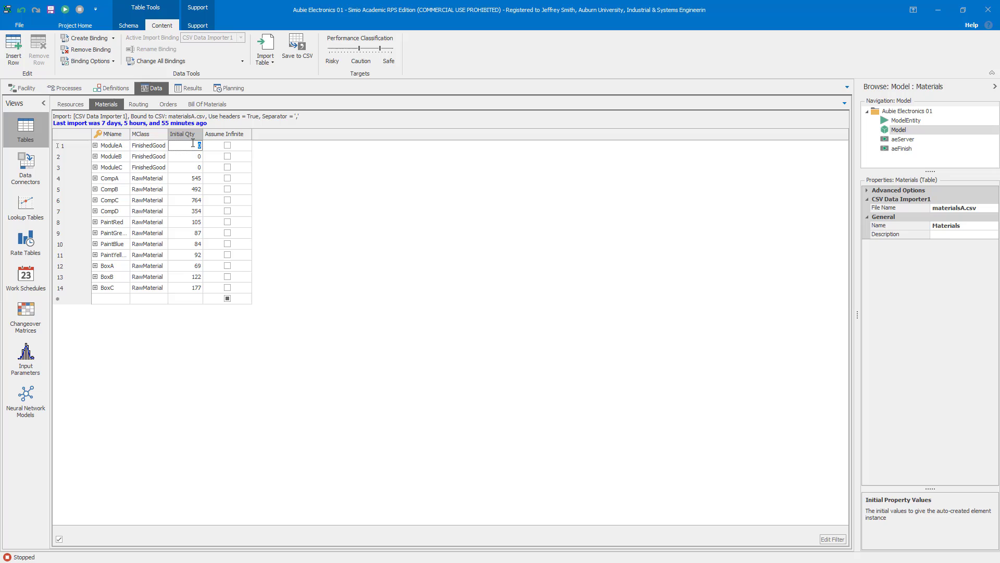
pyautogui.write('34')
pyautogui.press('Return')
pyautogui.write('22')
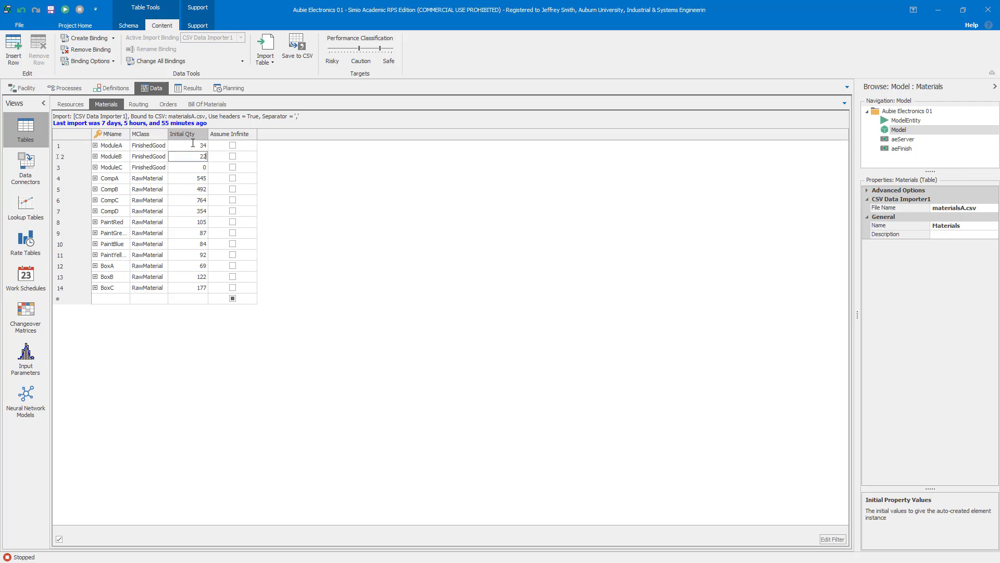
pyautogui.press('Return')
pyautogui.write('98')
pyautogui.click(365, 139)
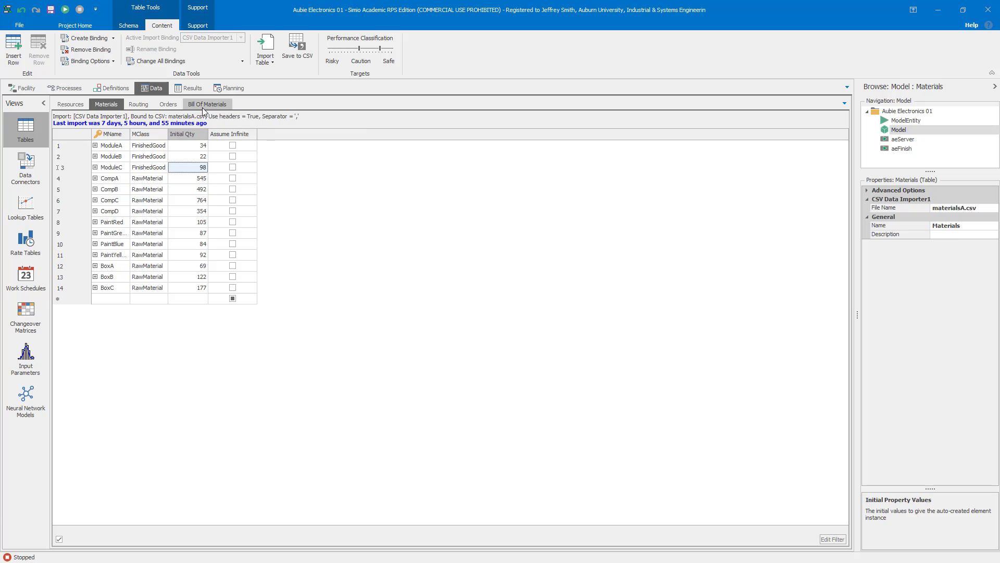
pyautogui.click(234, 89)
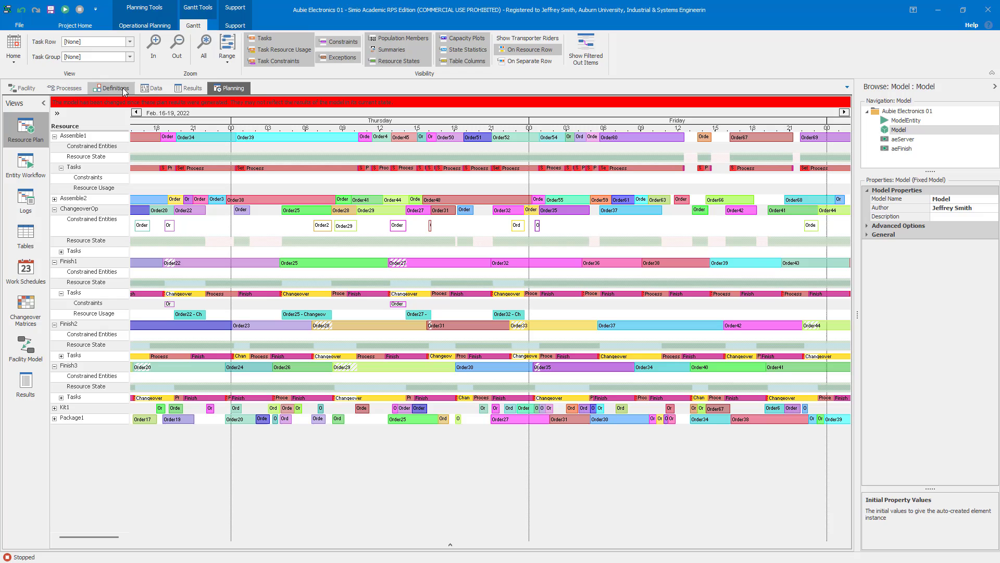
pyautogui.click(203, 92)
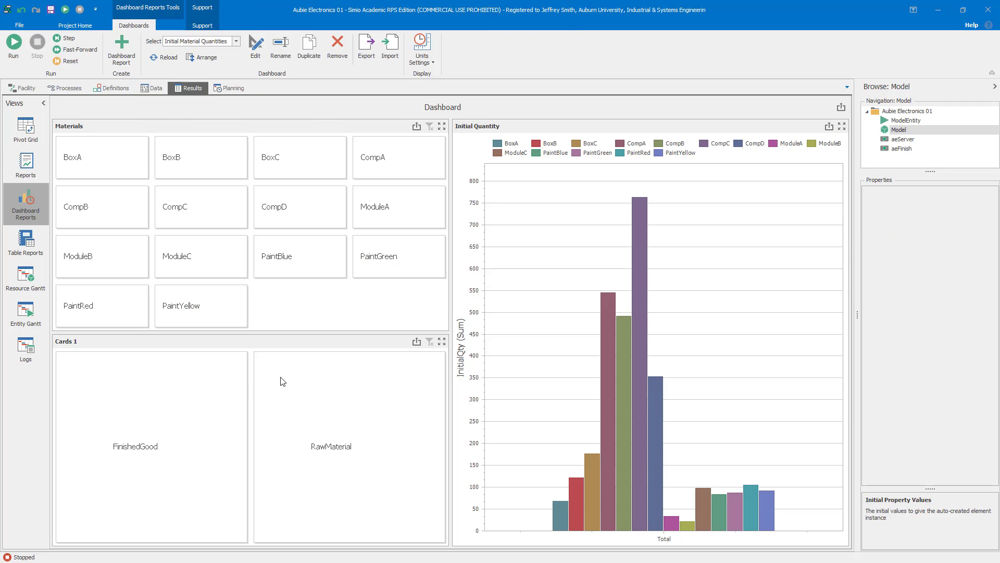
# - Filter the dashboard by FinishedGood, RawMaterial, all, then FinishedGood again to check the new modules
pyautogui.click(192, 391)
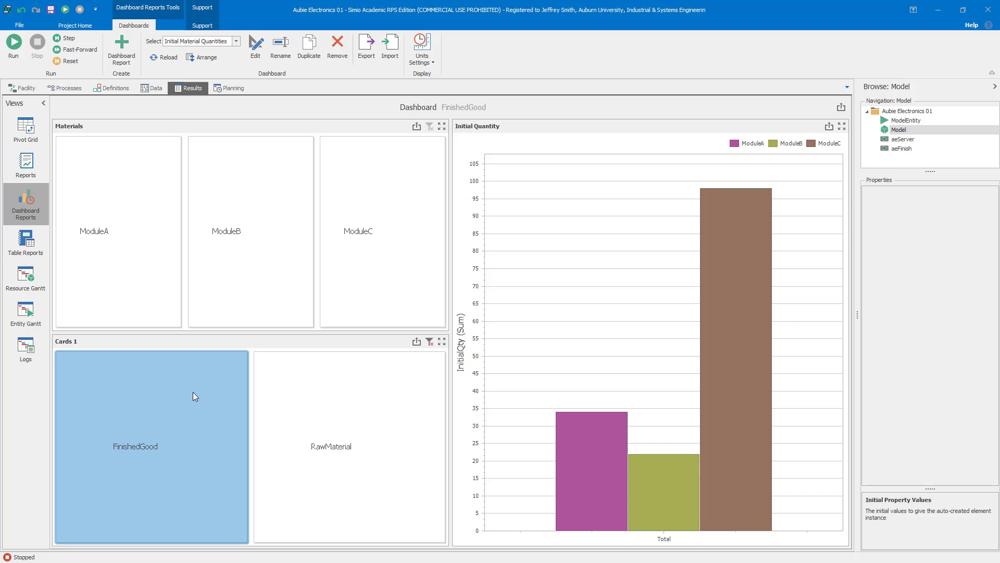
pyautogui.click(311, 402)
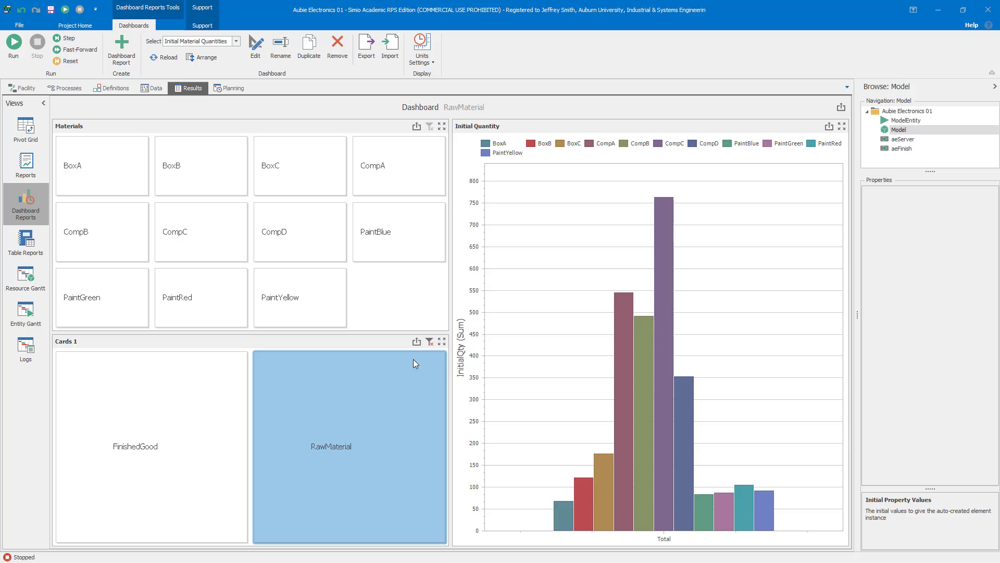
pyautogui.click(430, 341)
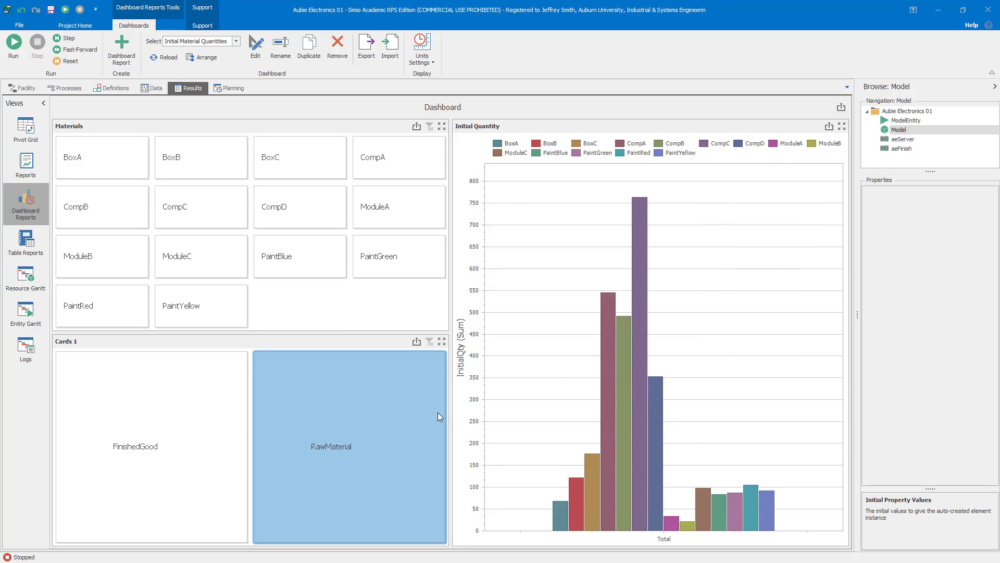
pyautogui.click(217, 407)
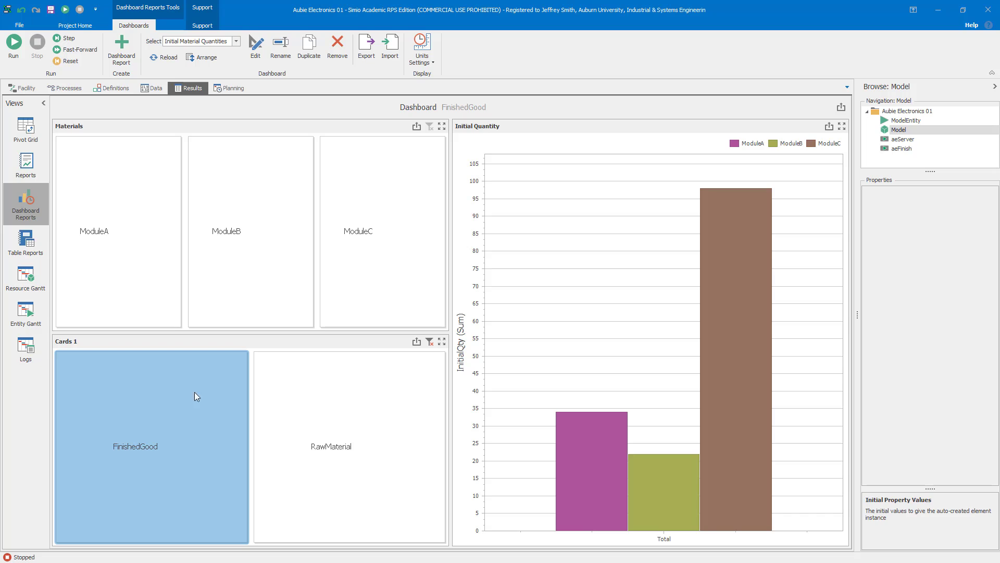
# - Inspect the Cards 1 panel options, select the RawMaterial card, and open the dashboard in the editor
pyautogui.rightClick(199, 340)
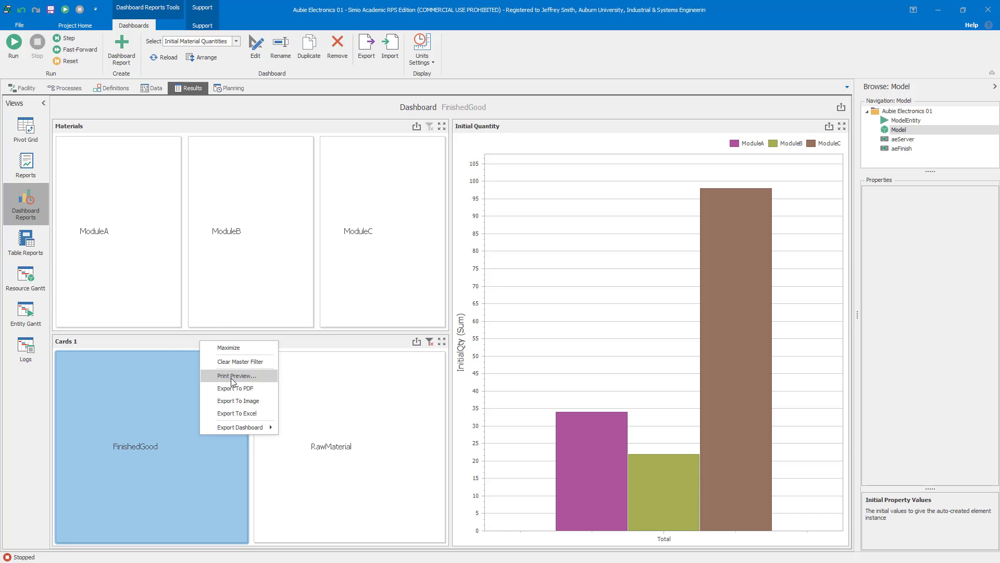
pyautogui.rightClick(172, 341)
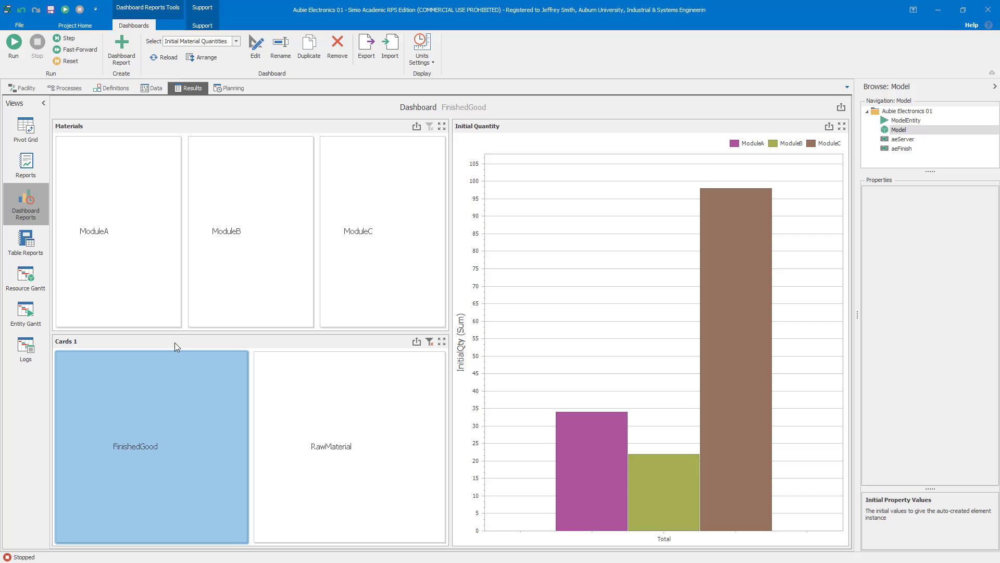
pyautogui.rightClick(177, 343)
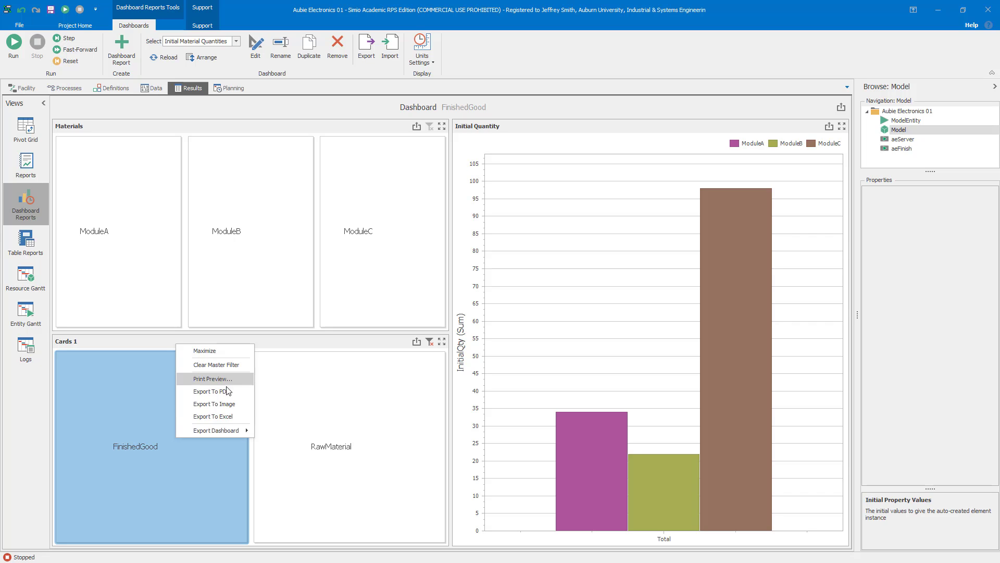
pyautogui.click(327, 407)
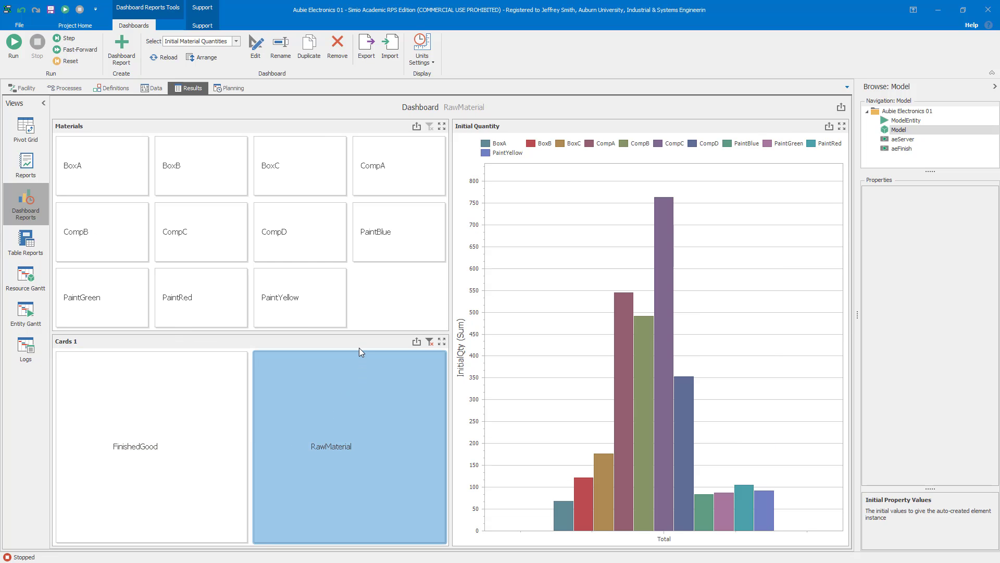
pyautogui.click(255, 48)
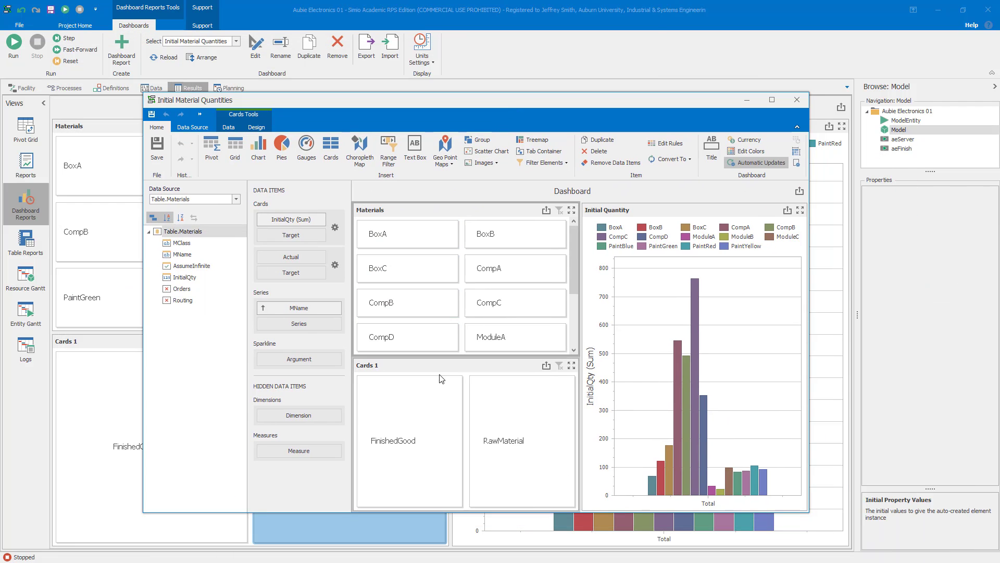
# - Rename the Cards 1 panel to 'Material Class'
pyautogui.rightClick(441, 371)
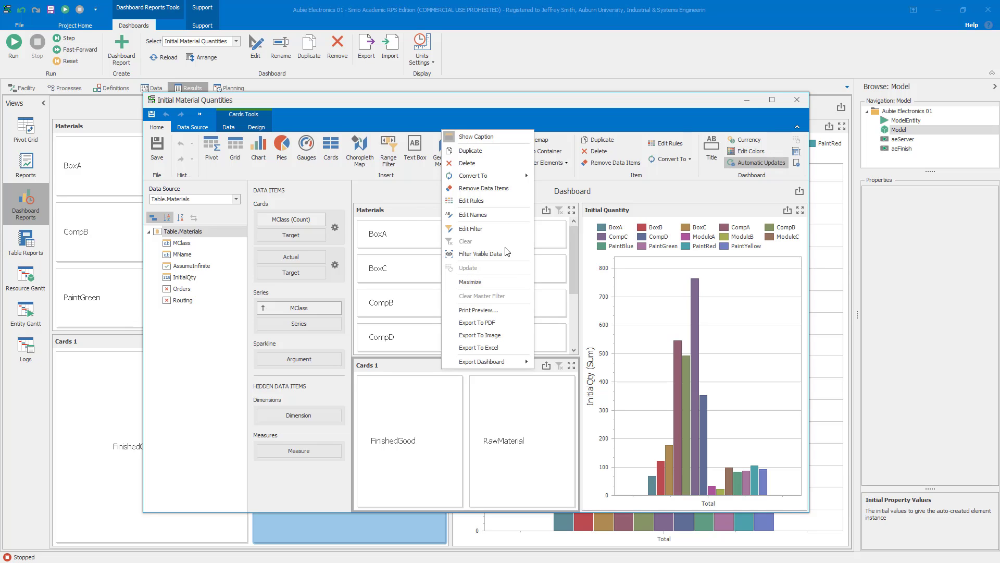
pyautogui.click(501, 220)
pyautogui.write('M')
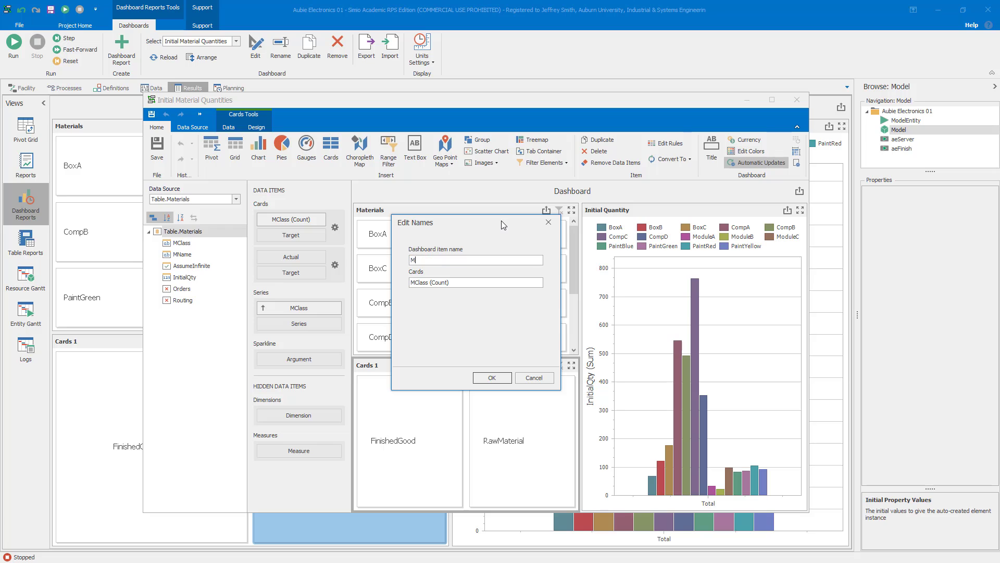
pyautogui.write('aterial Class')
pyautogui.press('Return')
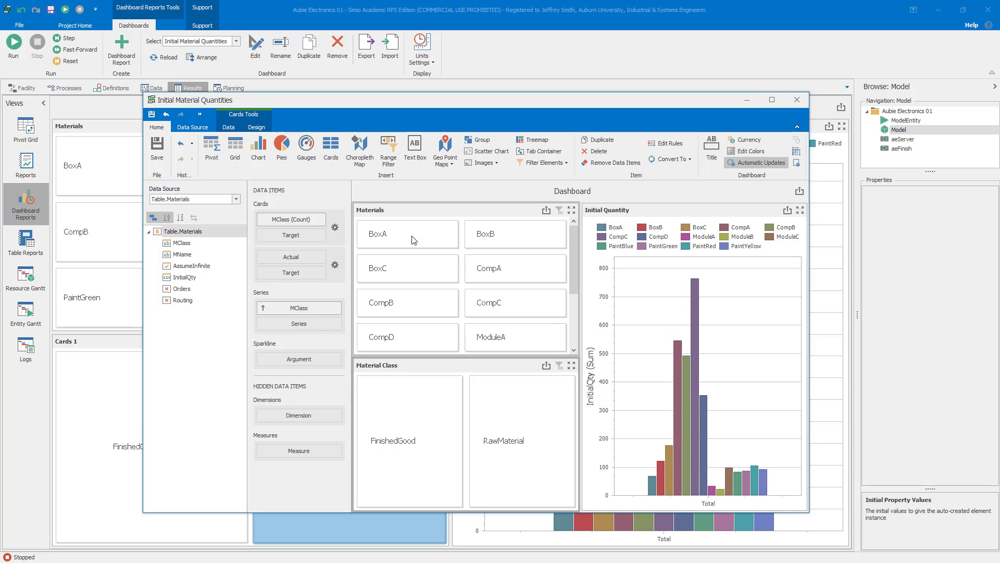
# - Save the dashboard changes and close the editor
pyautogui.moveTo(760, 364)
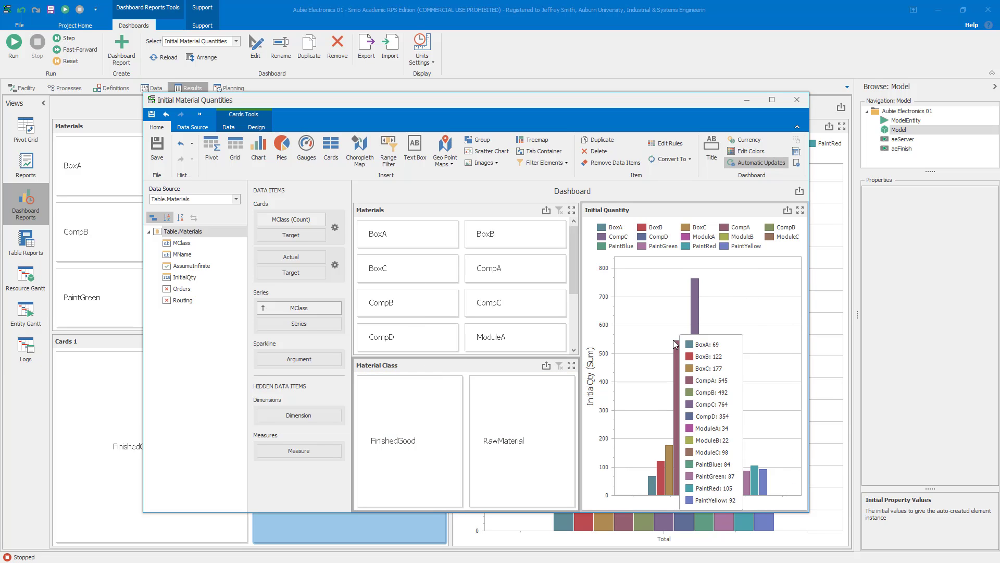
pyautogui.moveTo(479, 98); pyautogui.dragTo(436, 83)
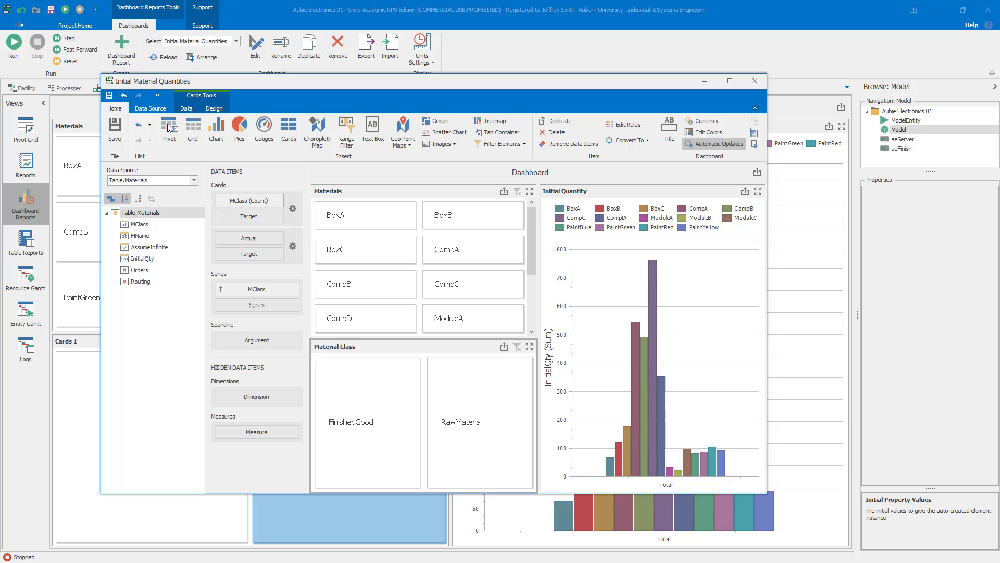
pyautogui.click(108, 94)
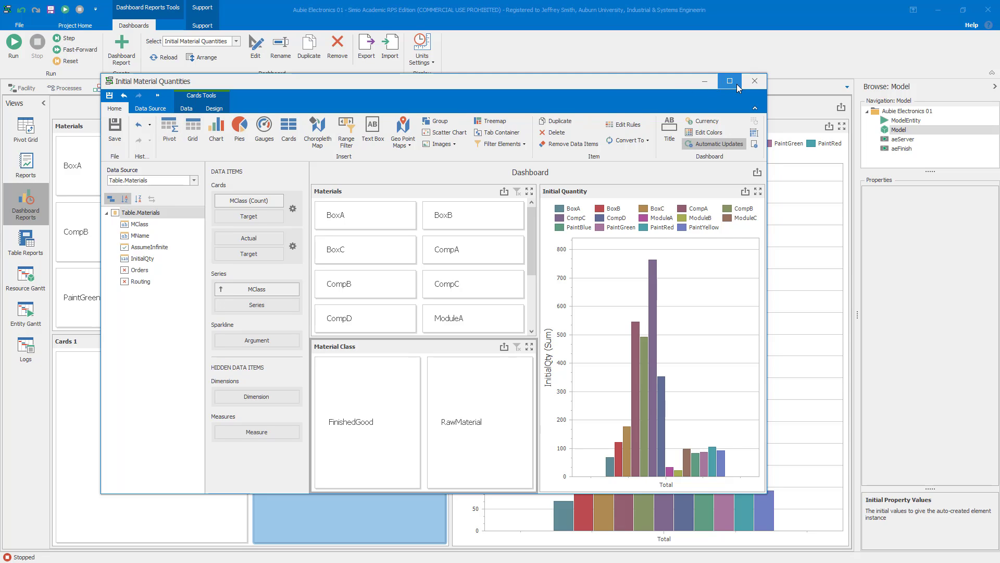
pyautogui.click(755, 81)
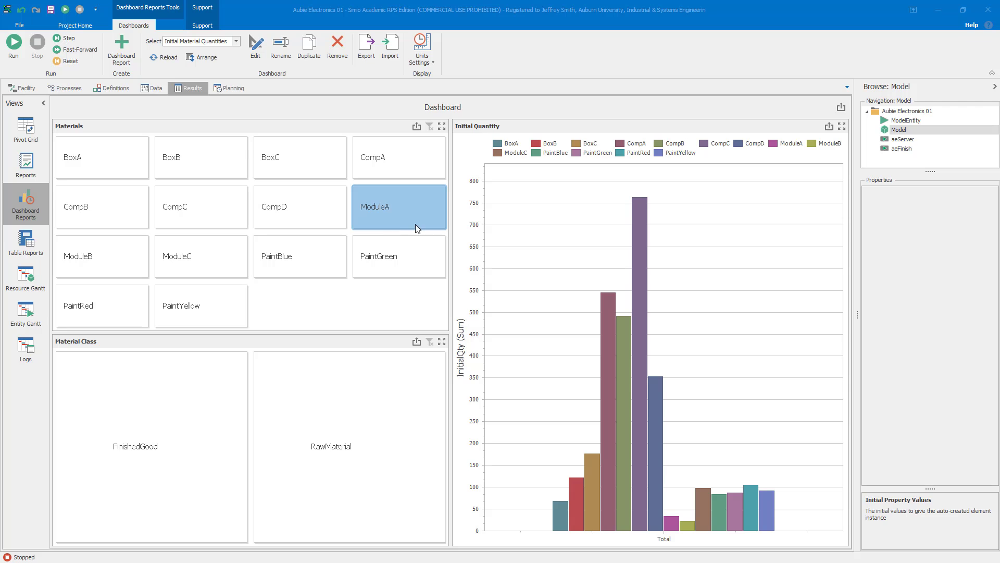
# - Export the dashboard to Initial Material Quantities.xml, replacing the existing file, and show the Materials table
pyautogui.click(366, 52)
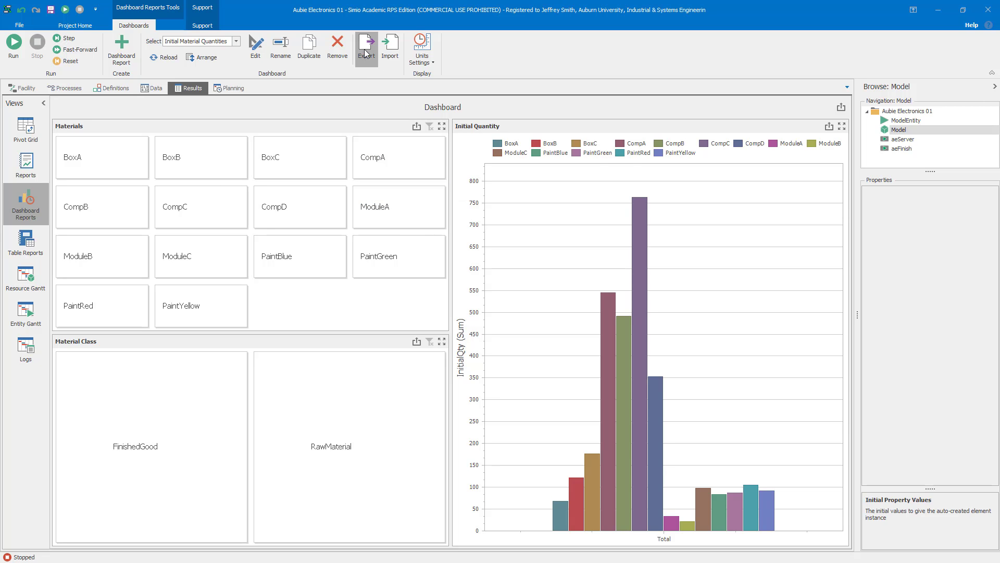
pyautogui.moveTo(337, 12); pyautogui.dragTo(381, 24)
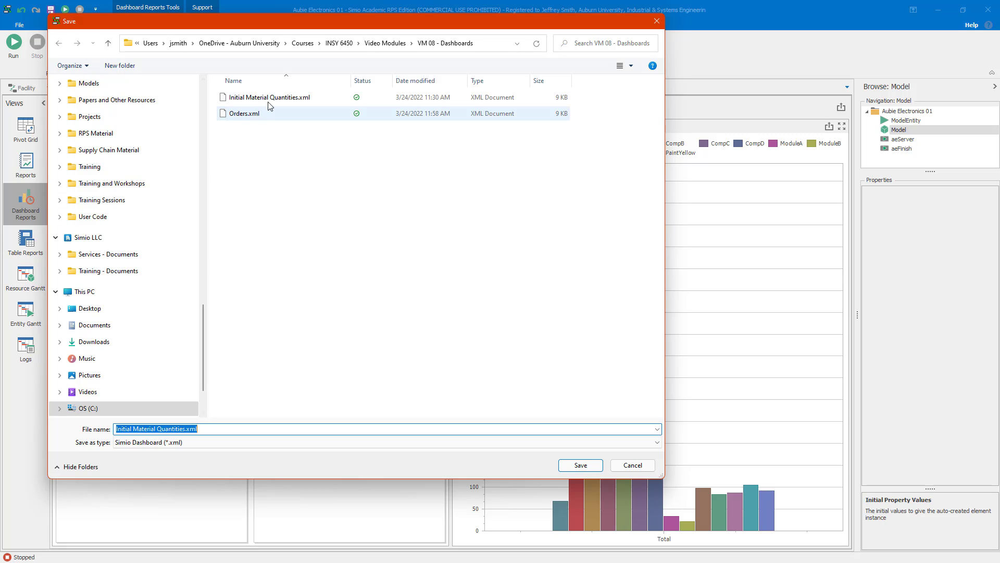
pyautogui.click(581, 466)
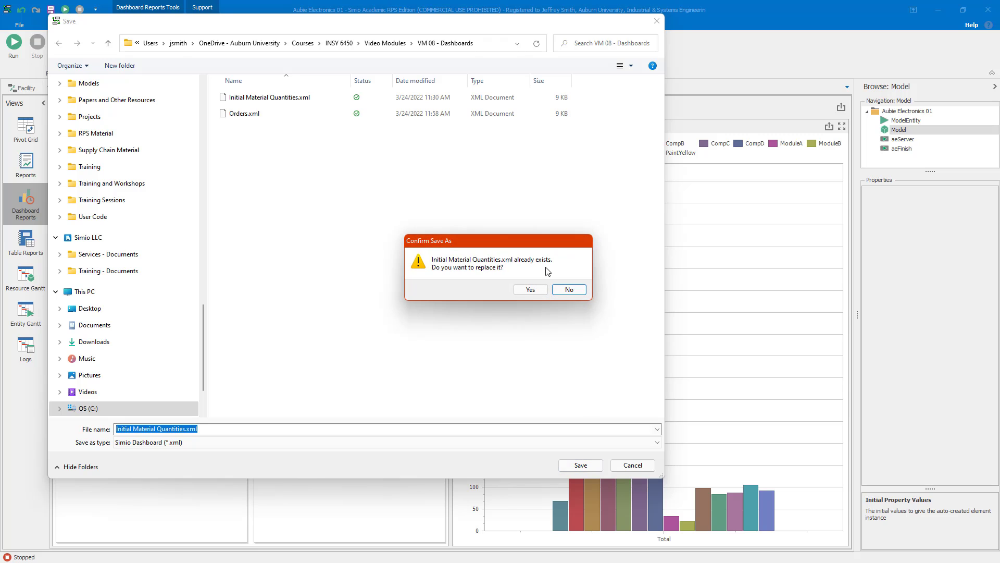
pyautogui.click(529, 290)
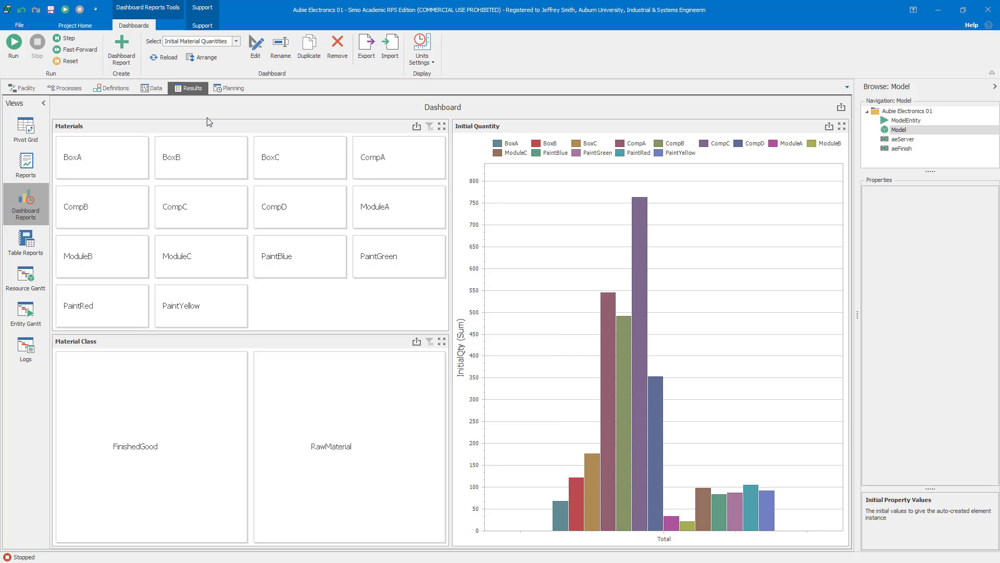
pyautogui.click(146, 89)
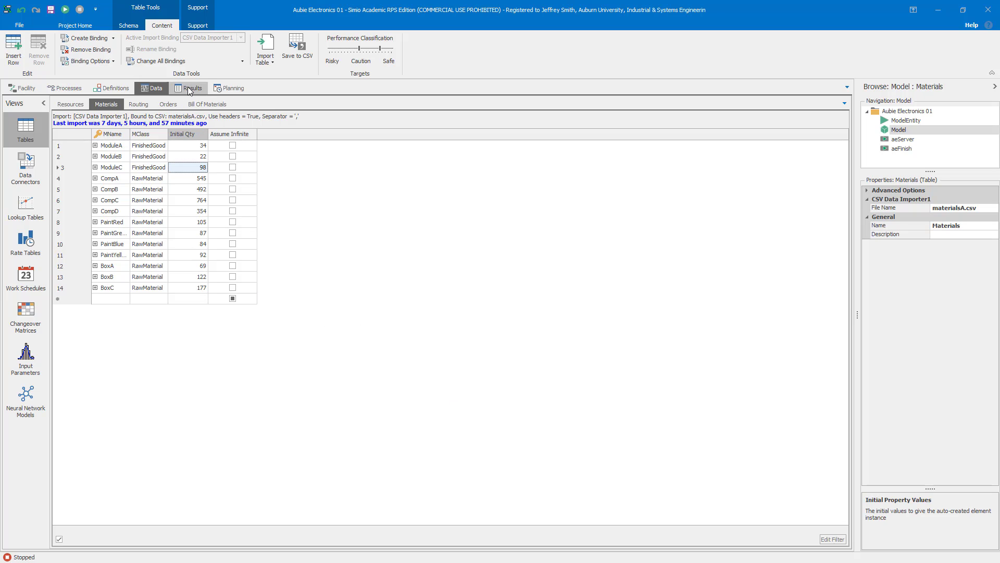
# - Regenerate the plan from Operational Planning and open the Results dashboard
pyautogui.click(229, 89)
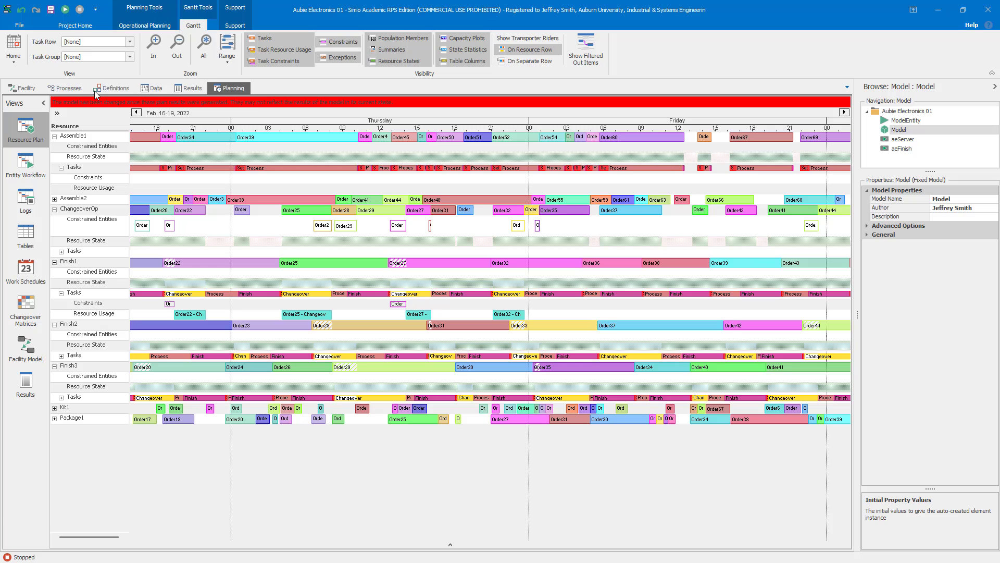
pyautogui.click(140, 25)
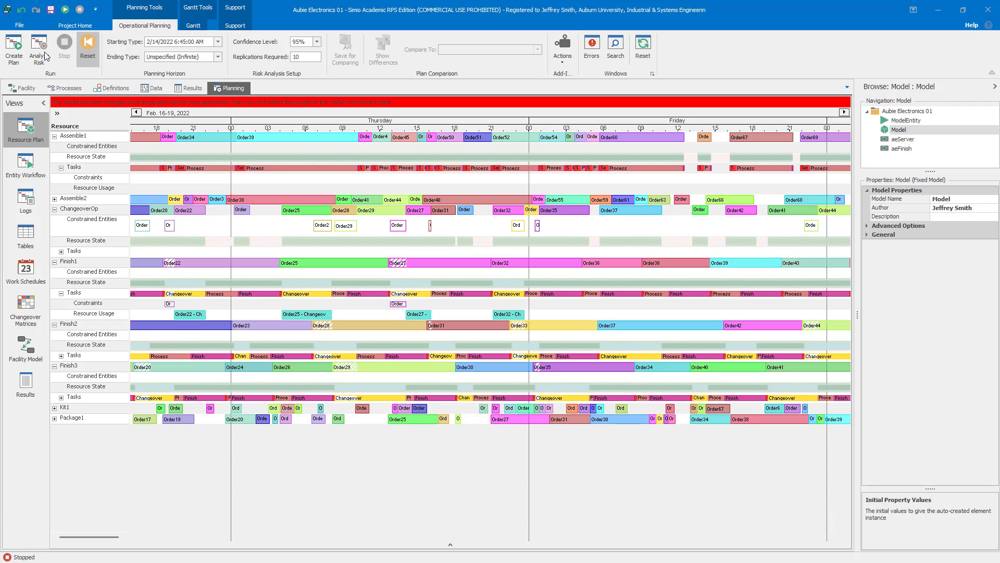
pyautogui.click(14, 44)
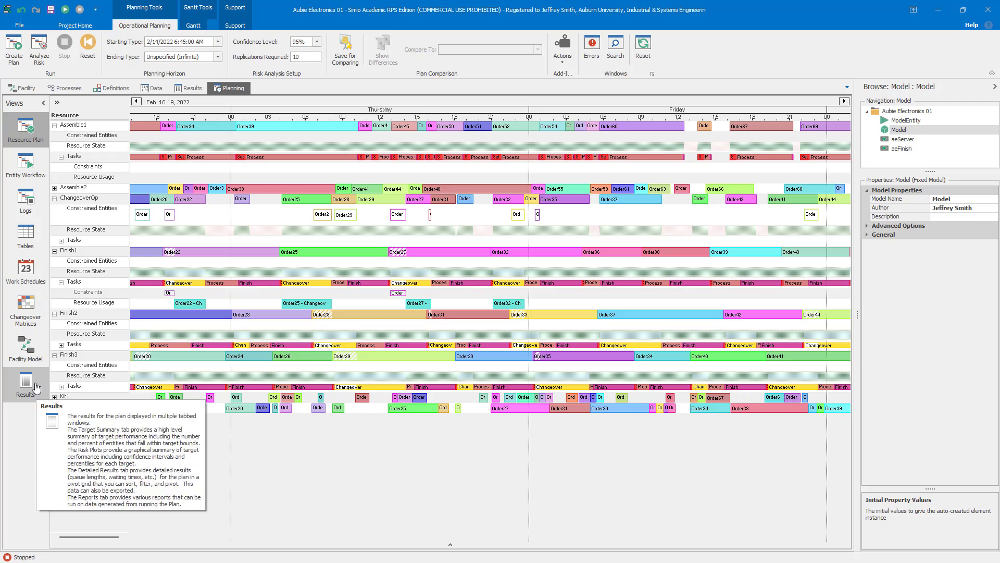
pyautogui.click(44, 384)
pyautogui.moveTo(599, 314)
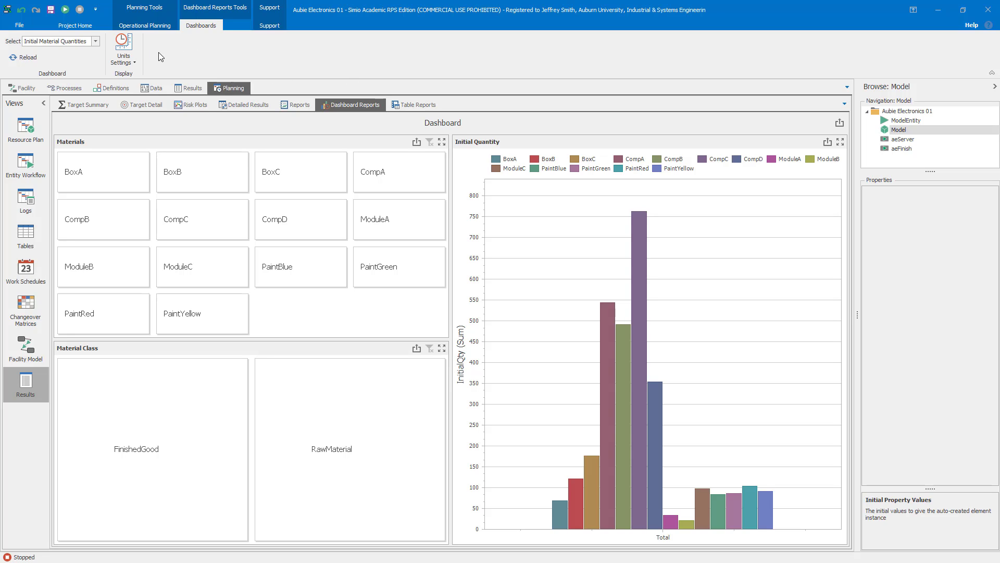
pyautogui.click(186, 205)
pyautogui.click(280, 227)
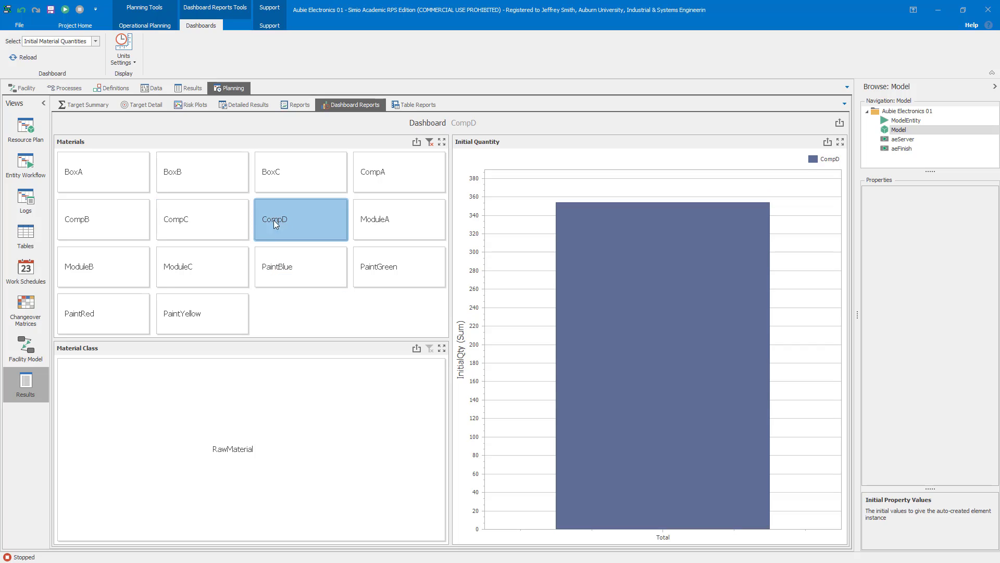
pyautogui.click(215, 221)
pyautogui.click(224, 392)
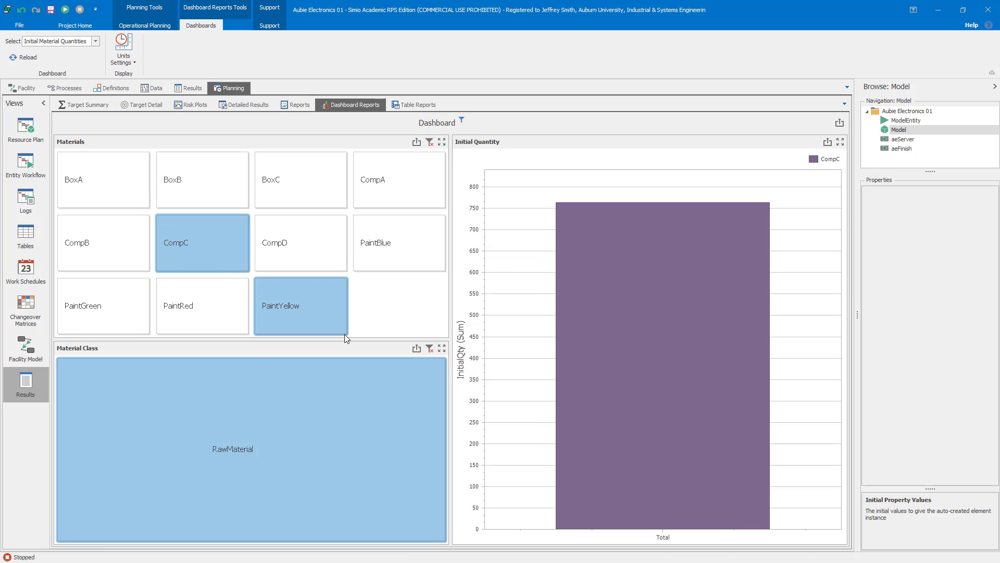
pyautogui.click(429, 142)
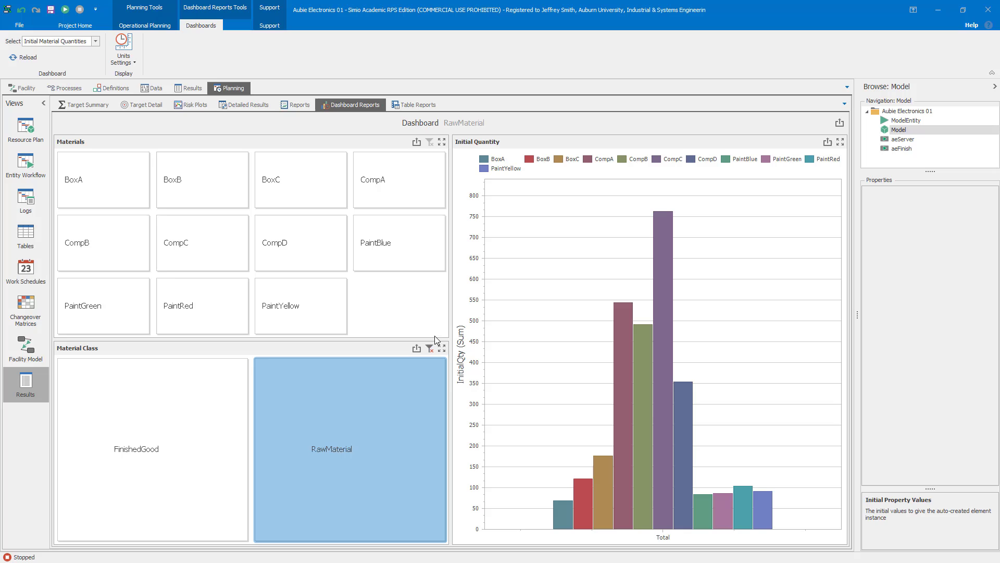
pyautogui.click(431, 348)
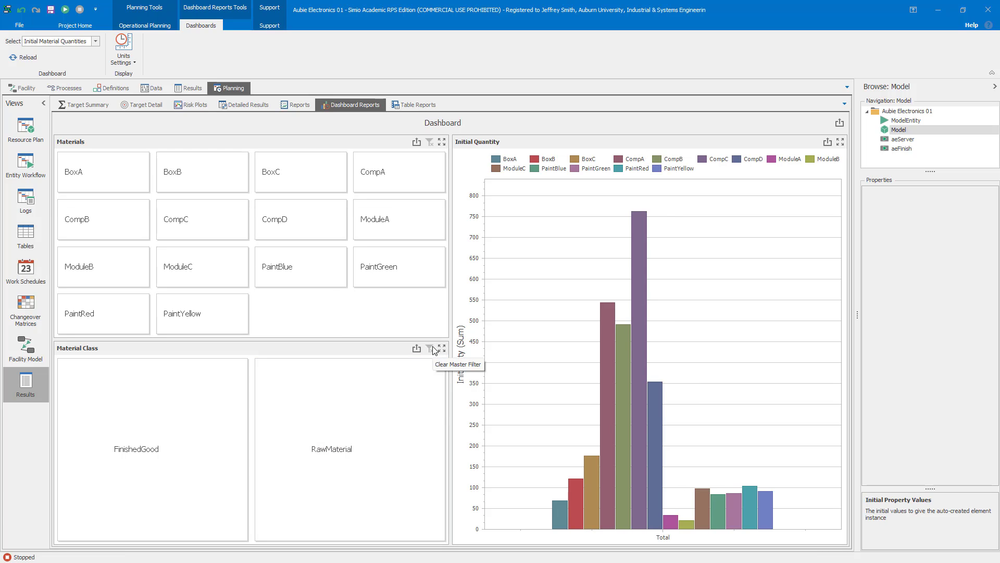